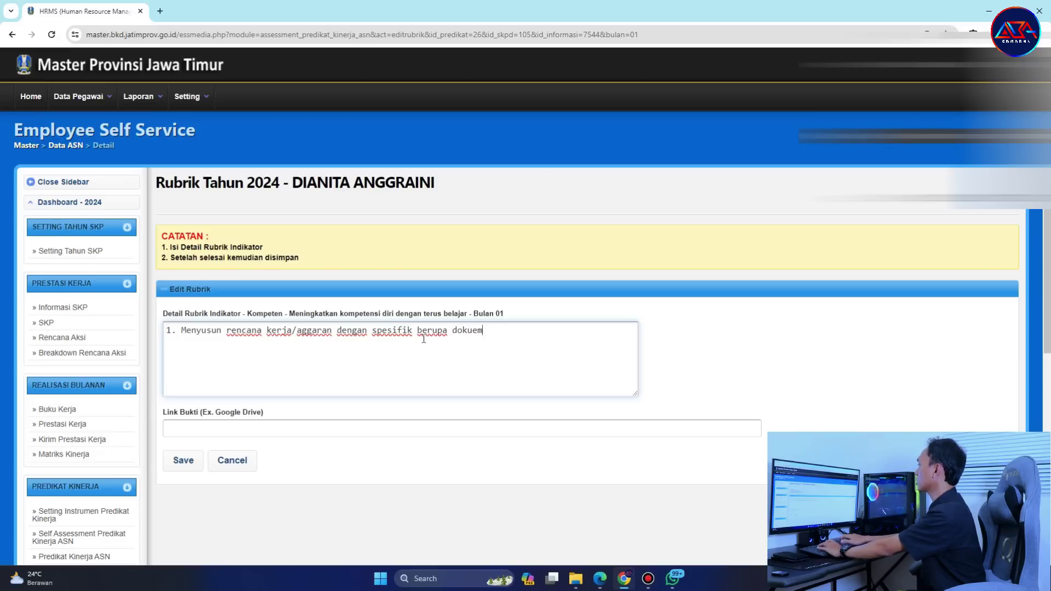
Finish the Kompeten description ending '...berupa dokumen rencana kerja kepegawaian'.
type("berupa dokumen kepe")
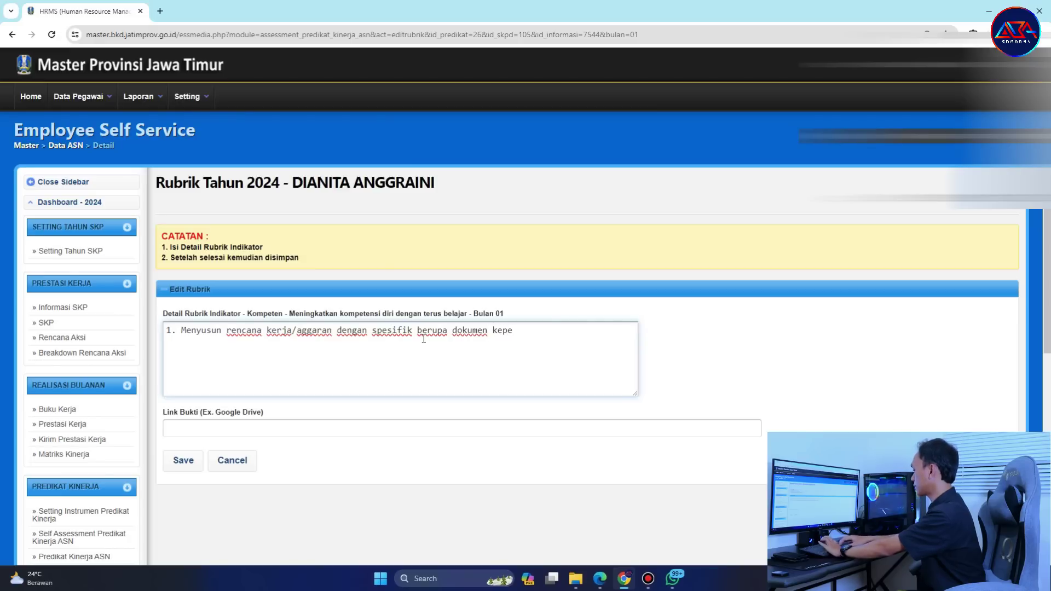
type("gawaian")
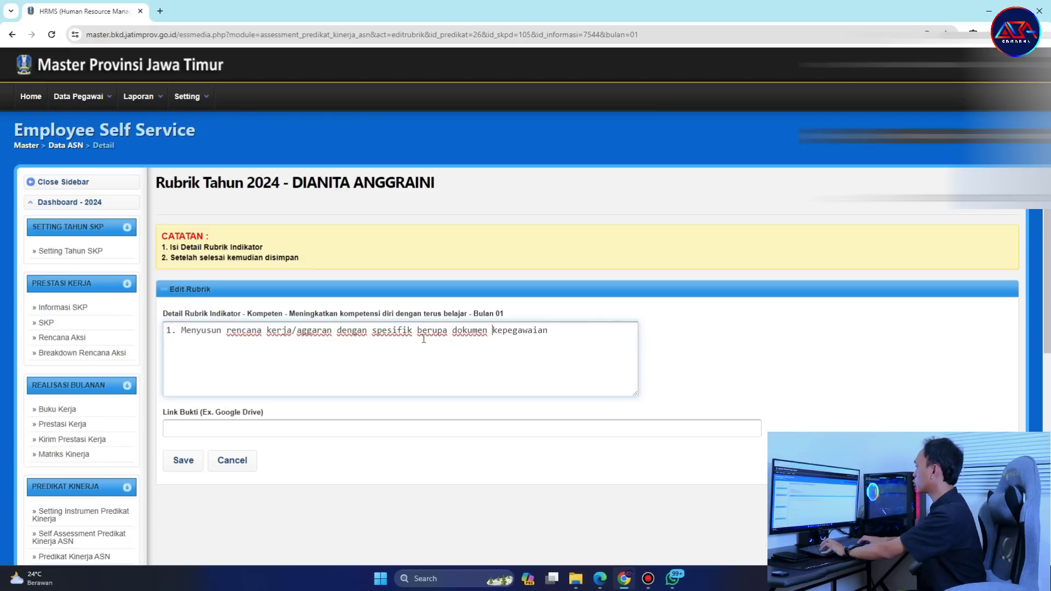
type("rencana kera")
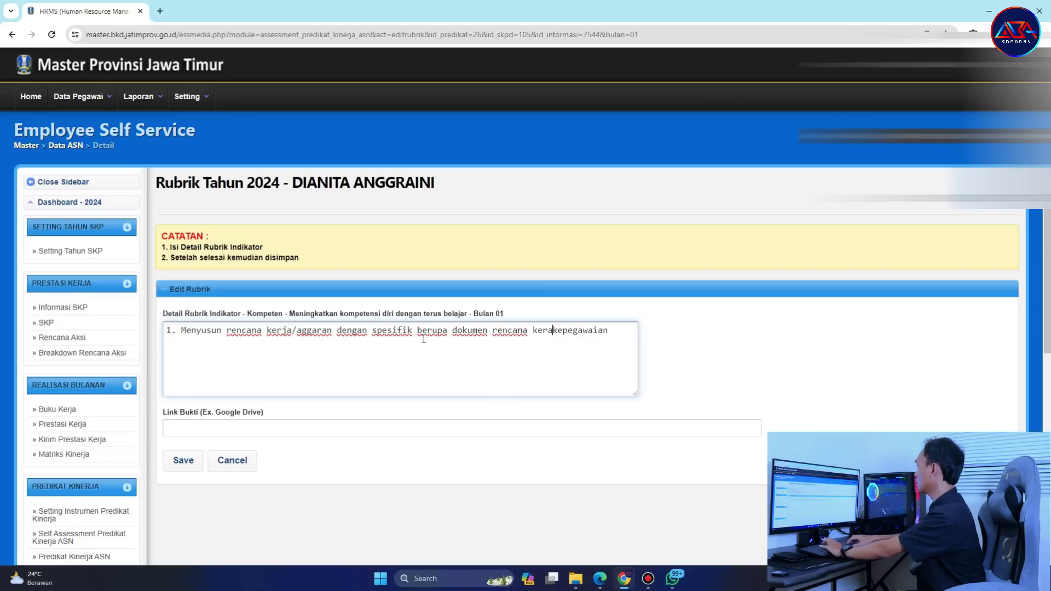
key("BackSpace")
type("ja")
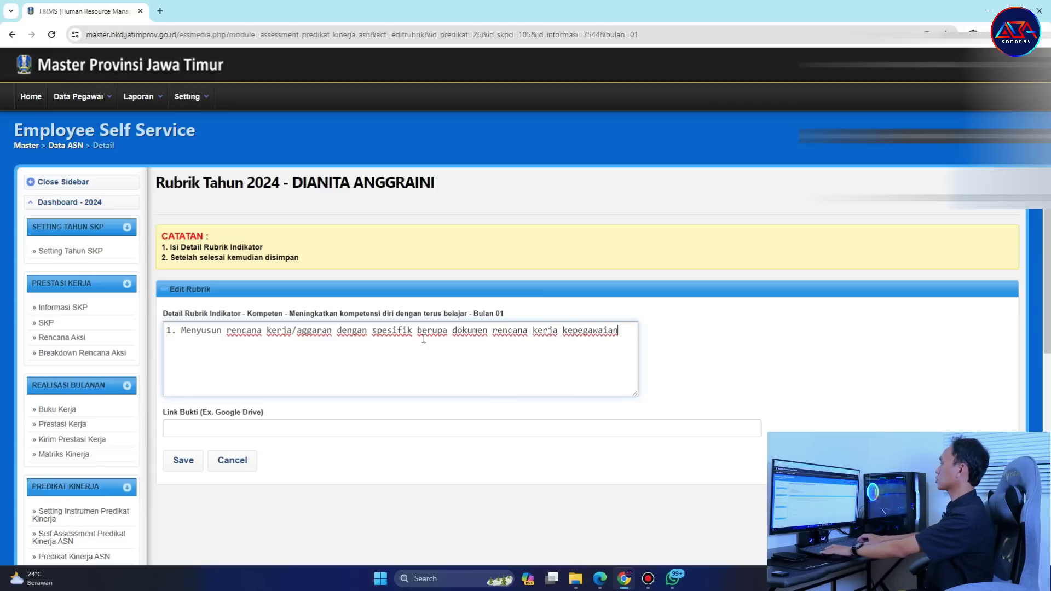
key("End")
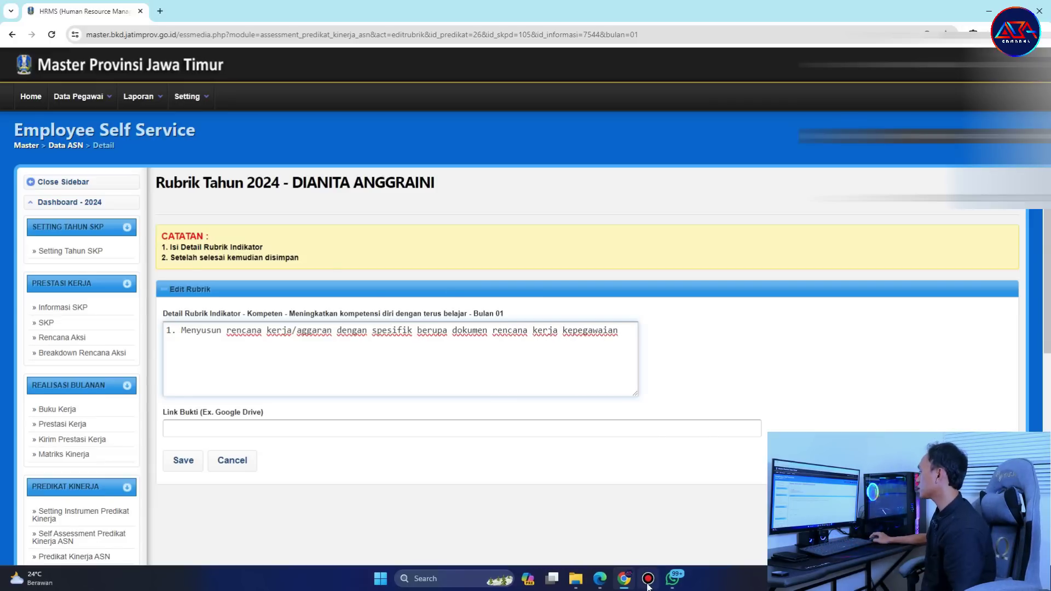
Add the Drive folder evidence link and save the Kompeten entry.
left_click(599, 580)
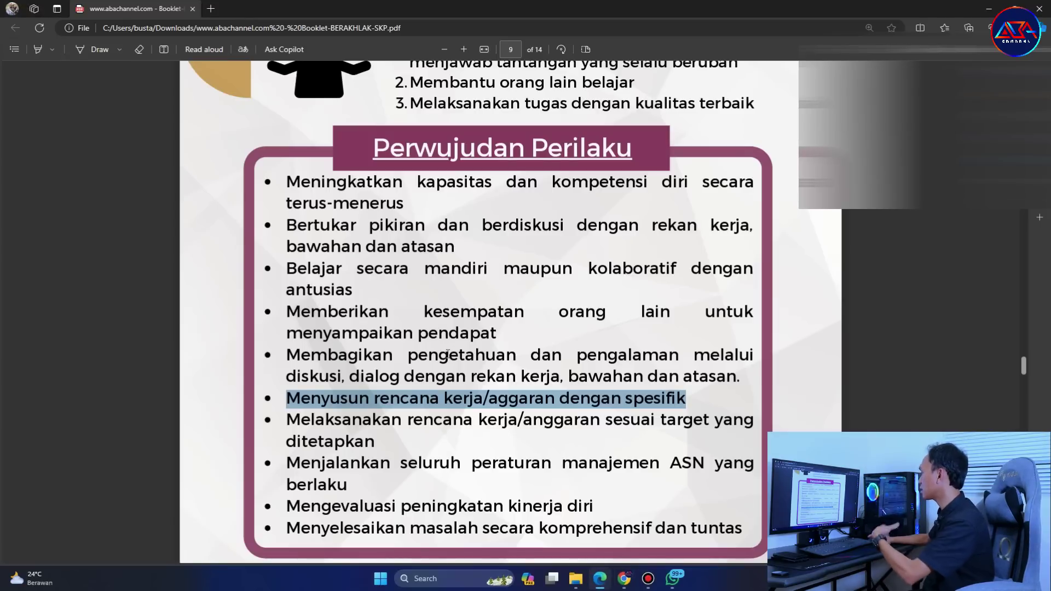
left_click(624, 579)
left_click(347, 430)
left_click(288, 460)
left_click(189, 462)
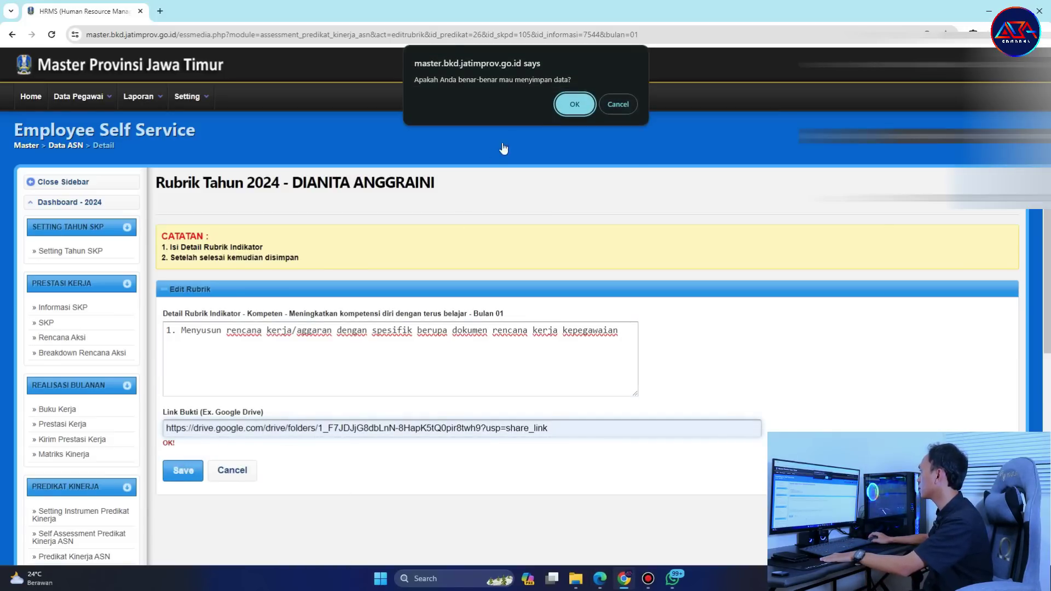
left_click(574, 104)
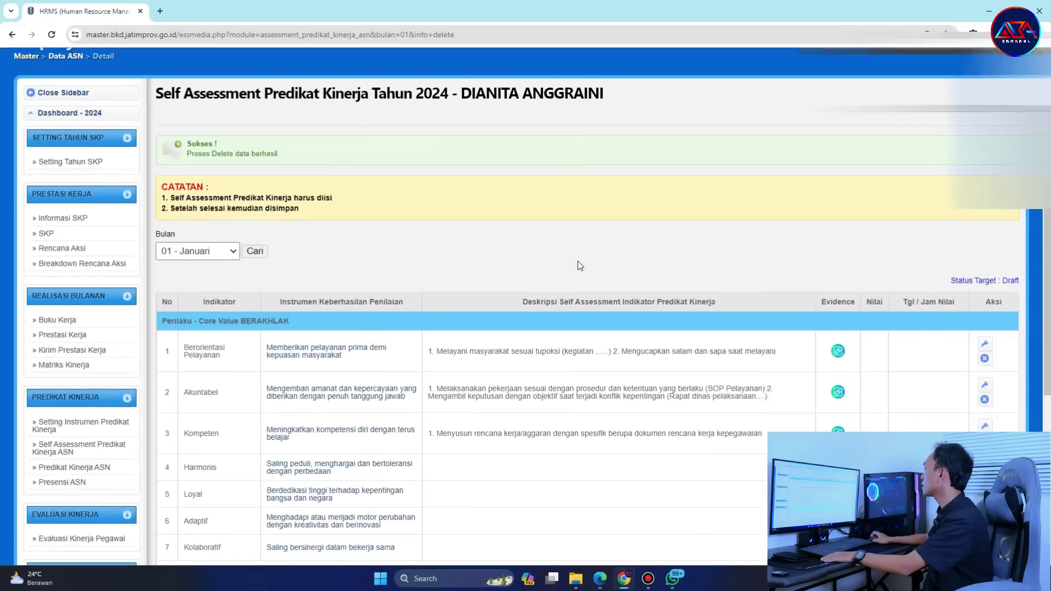
Fill the Harmonis description with the booklet bullet about good relations with colleagues and stakeholders.
scroll(581, 268, "down", 3)
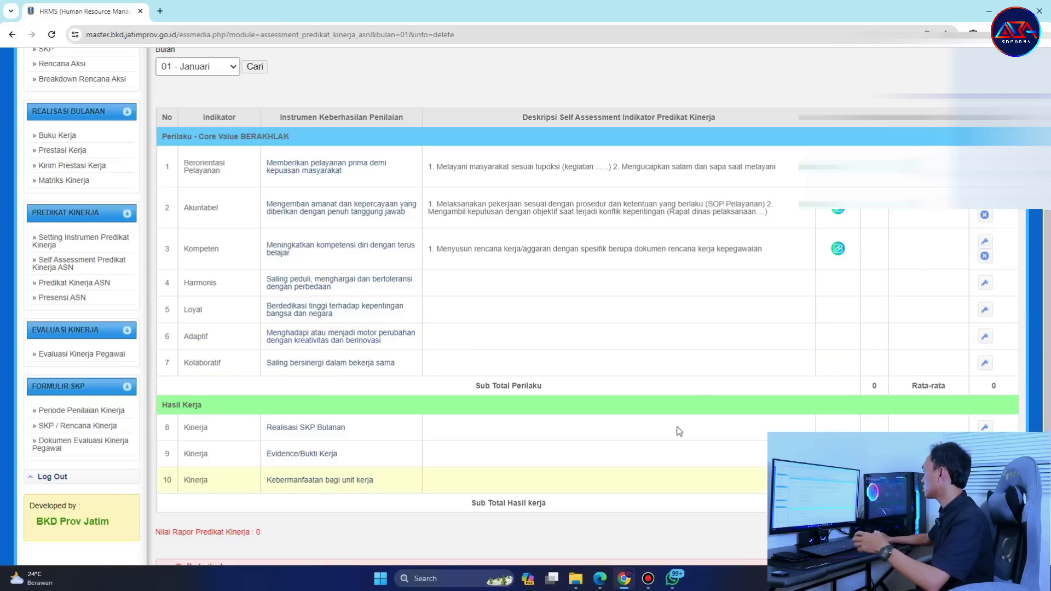
left_click(984, 284)
left_click(600, 578)
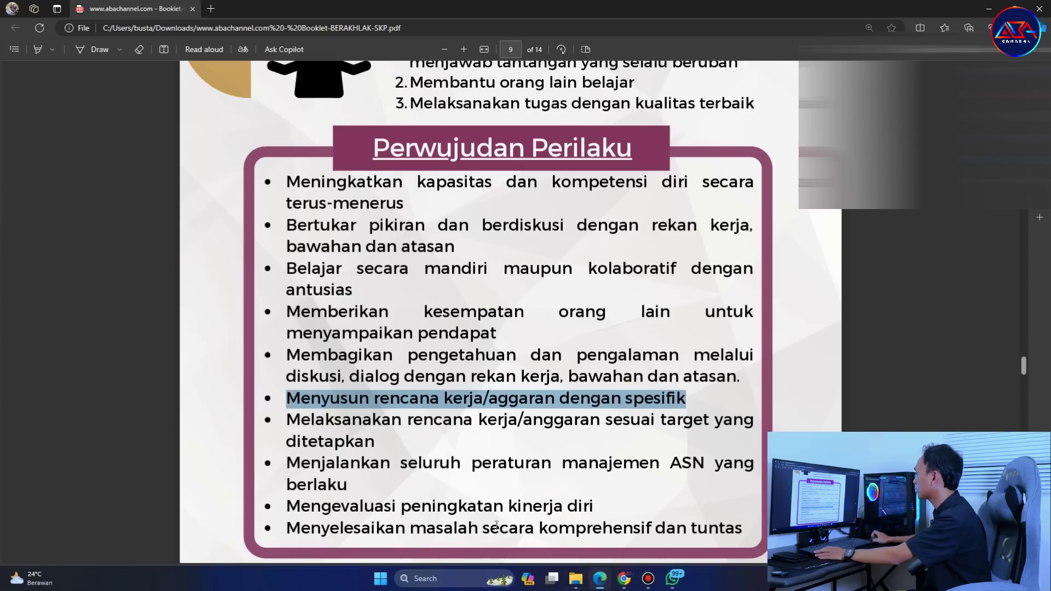
scroll(455, 391, "down", 10)
left_click_drag(282, 336, 497, 365)
key("ctrl+c")
left_click(624, 579)
left_click(485, 383)
key("ctrl+v")
Add the Drive evidence link, save the Harmonis entry, and open the Loyal row.
left_click(385, 428)
left_click(291, 474)
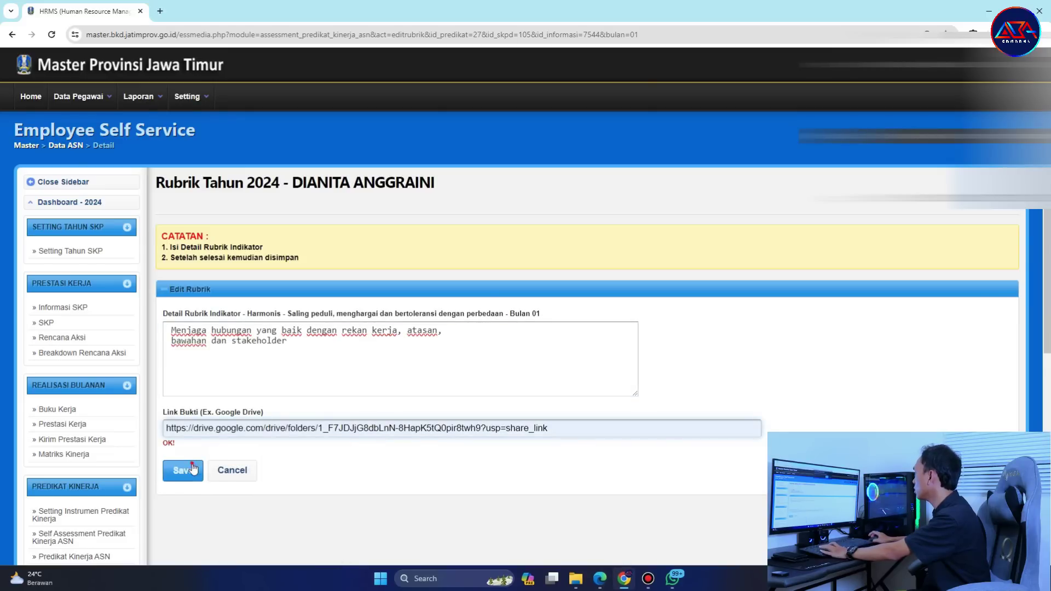
left_click(192, 469)
key("Return")
scroll(507, 376, "down", 5)
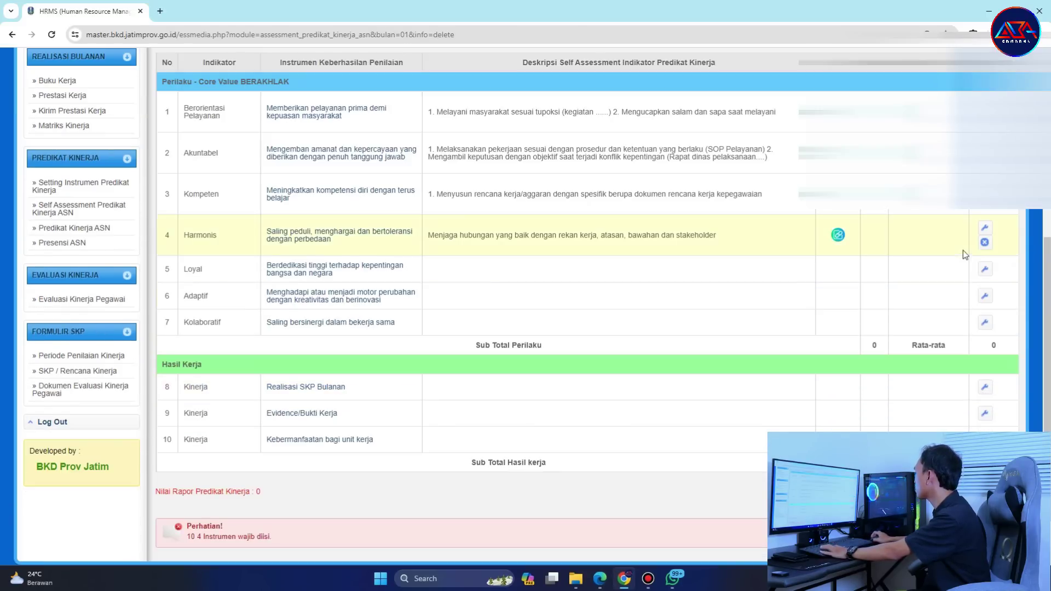
left_click(985, 269)
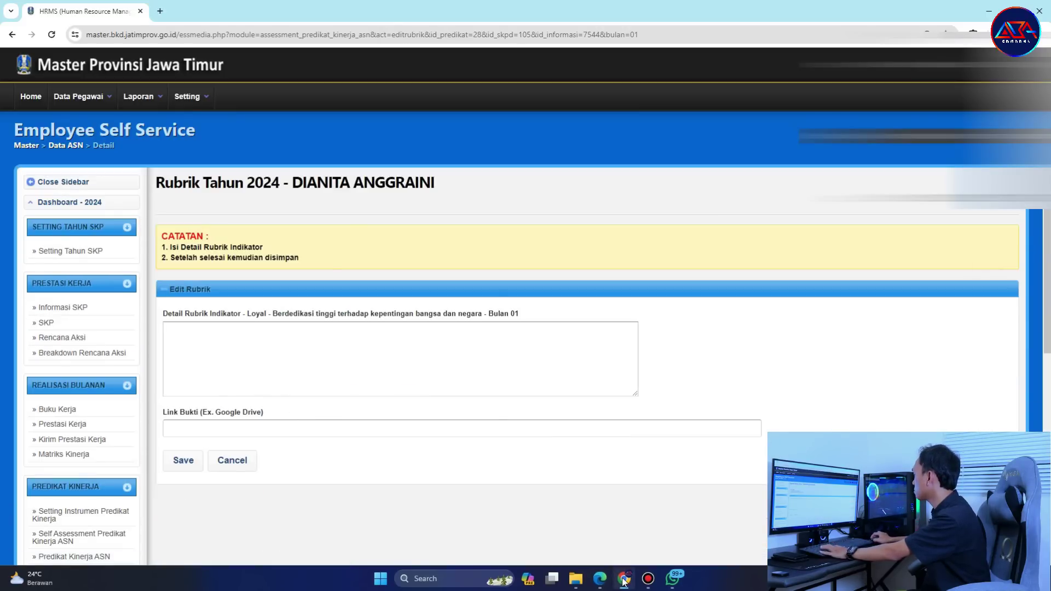
Describe Loyal as 'Bersikap dan berperilaku yang melindungi nama baik serta citra instansi' with the Drive link, and save.
left_click(600, 579)
scroll(372, 343, "down", 15)
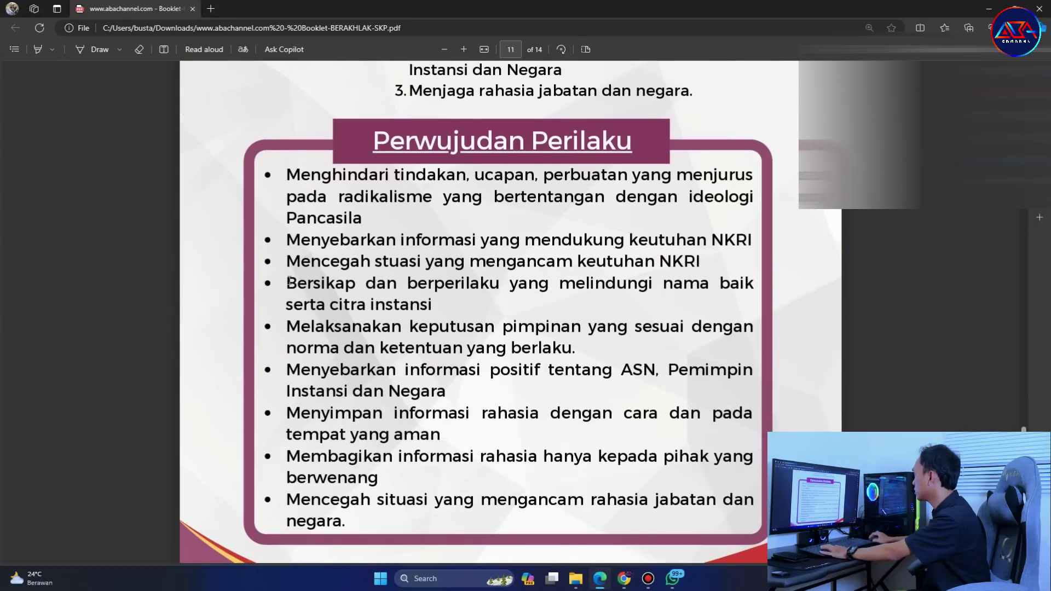
left_click_drag(287, 283, 432, 305)
key("ctrl+c")
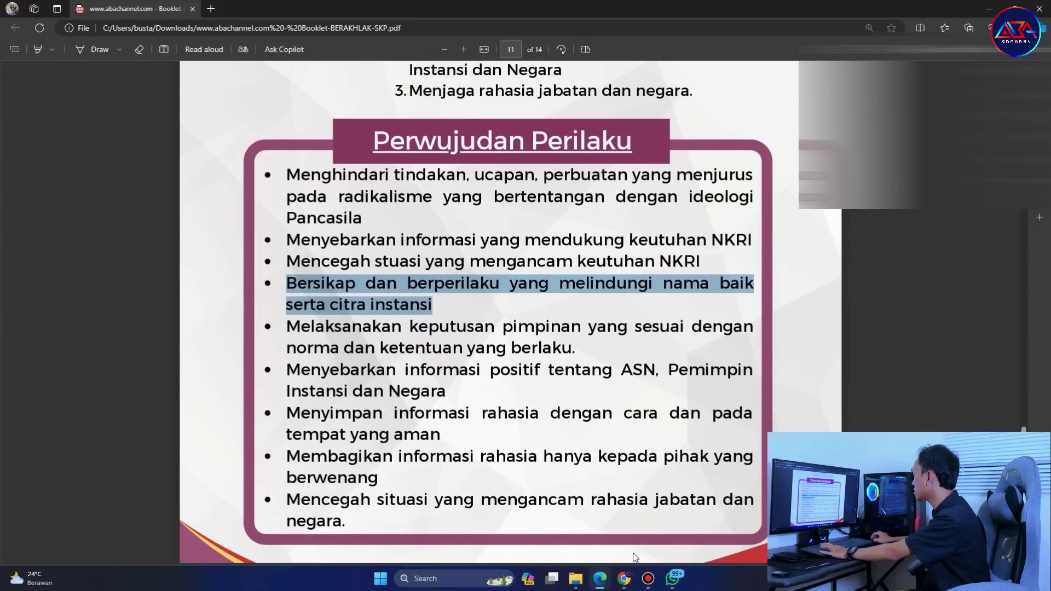
left_click(624, 578)
left_click(392, 385)
key("ctrl+v")
left_click(323, 430)
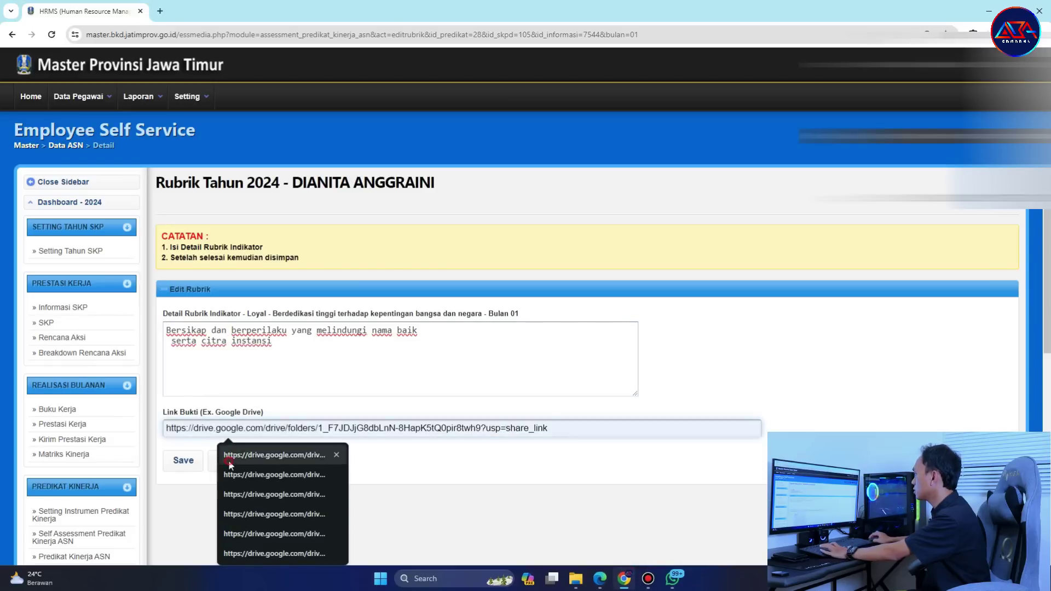
left_click(230, 461)
left_click(183, 470)
left_click(573, 104)
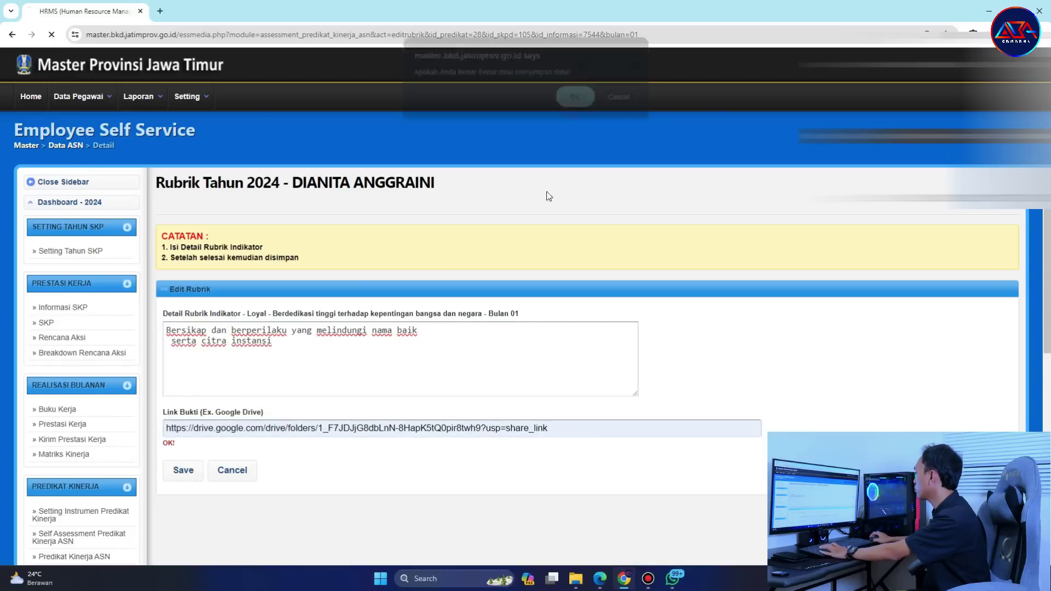
scroll(573, 382, "down", 5)
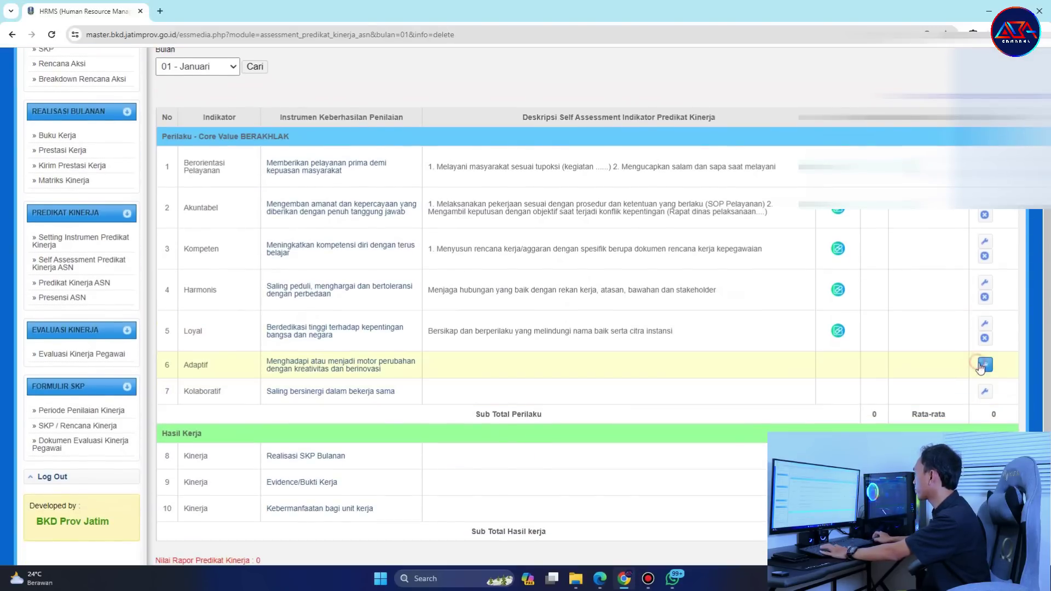
Fill the Adaptif description with 'Membuat inovasi yang mendukung tujuan instansi secara konsisten.'.
left_click(984, 365)
scroll(412, 496, "down", 5)
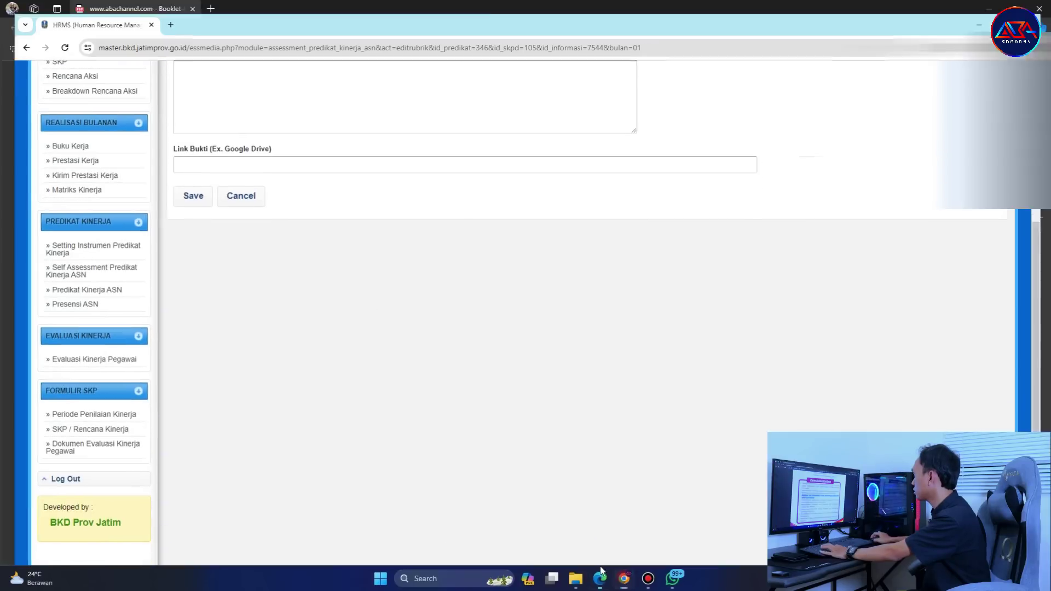
left_click(600, 579)
scroll(310, 293, "down", 5)
left_click_drag(289, 322, 374, 346)
key("ctrl+c")
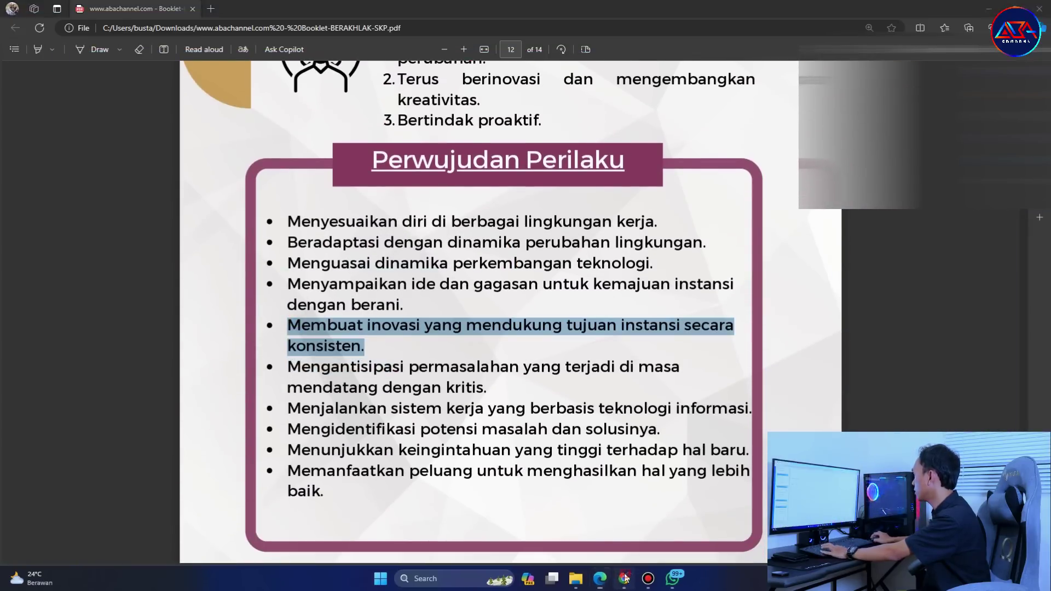
left_click(624, 579)
key("ctrl+v")
Add the Drive folder evidence link to Adaptif and save the entry.
left_click(290, 156)
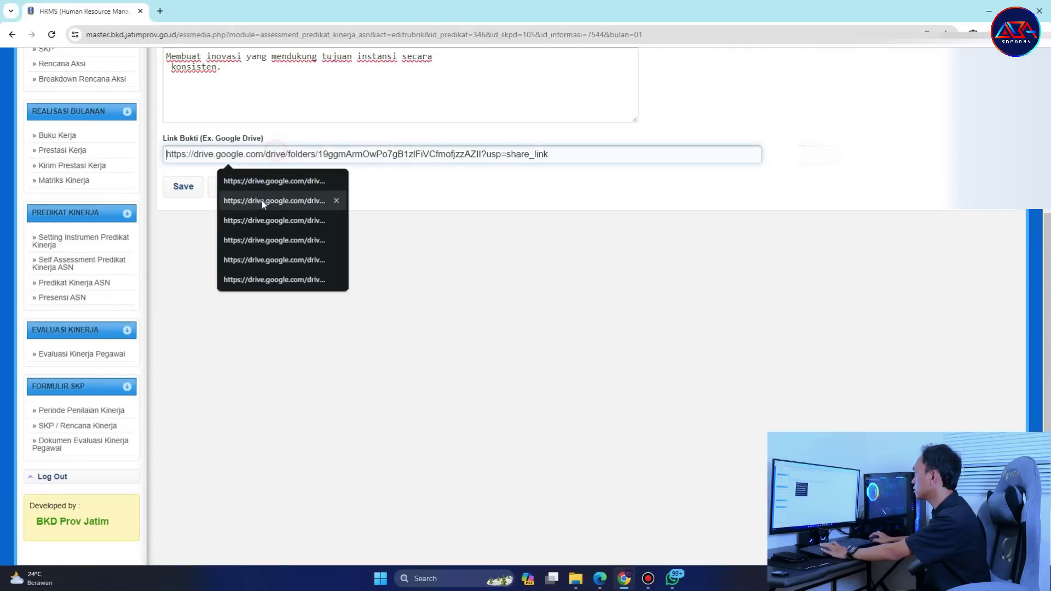
left_click(187, 188)
left_click(617, 104)
left_click(339, 155)
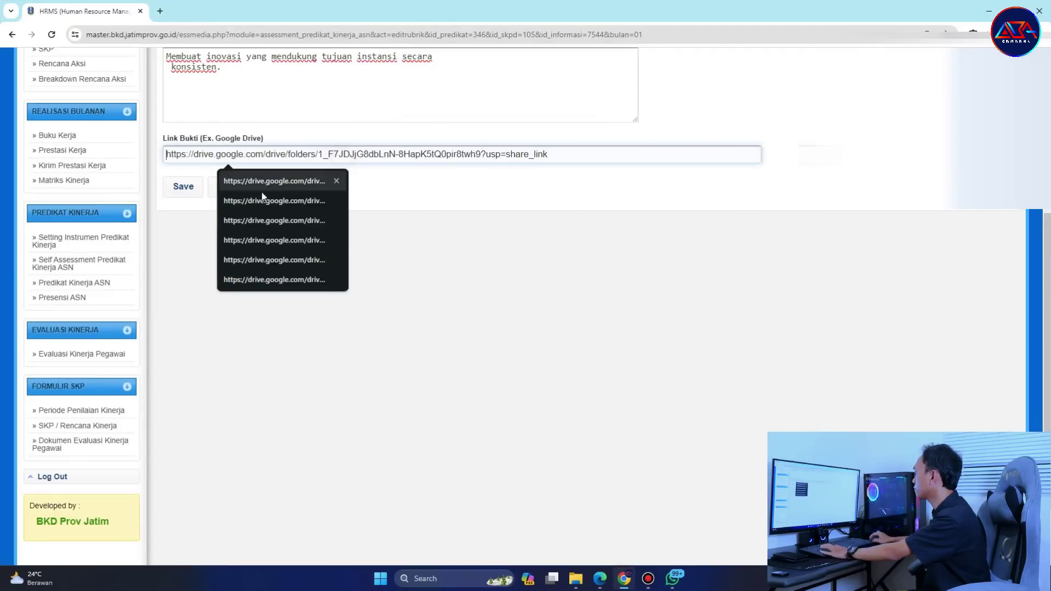
left_click(280, 178)
left_click(186, 187)
left_click(580, 99)
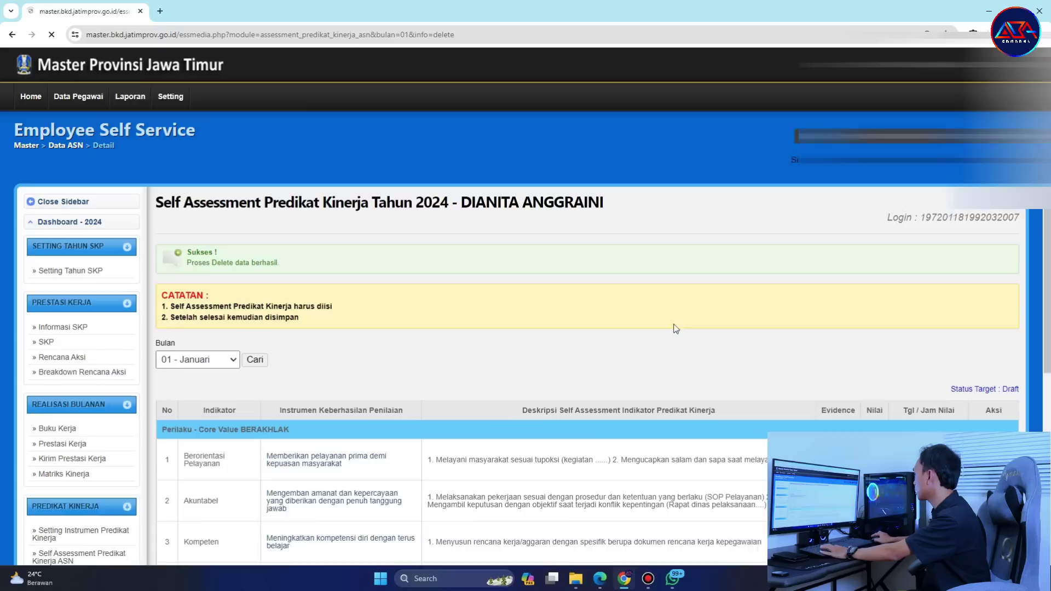
Copy the booklet bullet about dividing tasks proportionally and open the Kolaboratif row.
left_click(600, 579)
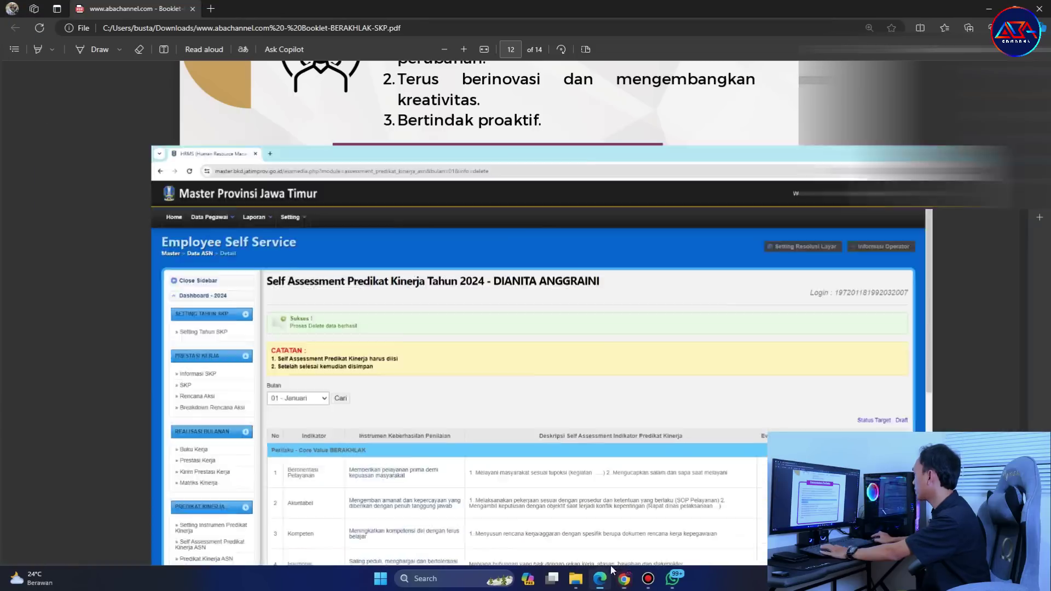
scroll(311, 341, "down", 10)
left_click_drag(287, 345, 698, 366)
key("ctrl+c")
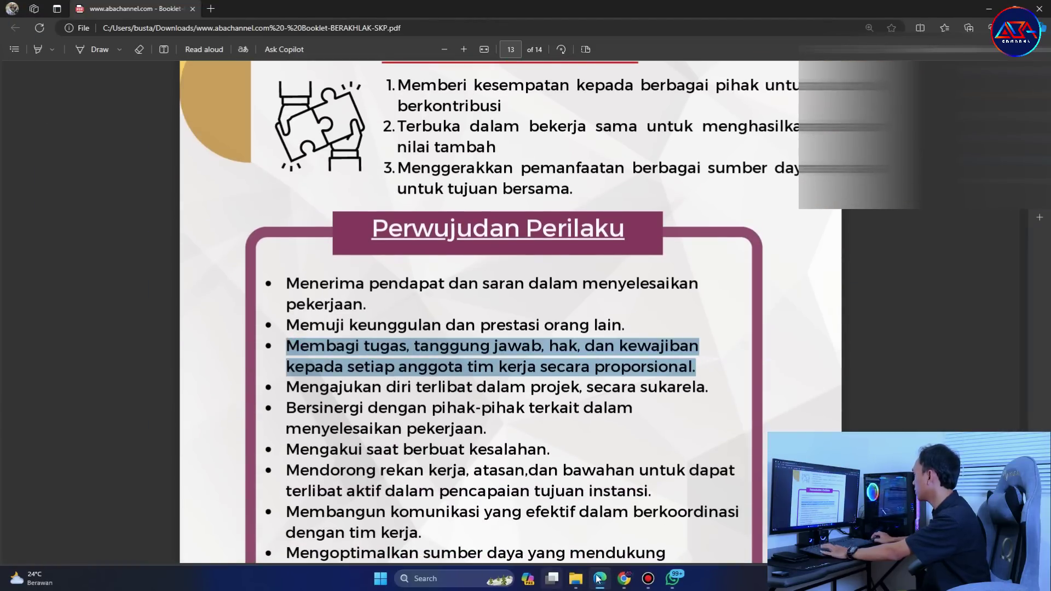
key("alt+Tab")
scroll(656, 420, "down", 2)
scroll(656, 419, "down", 4)
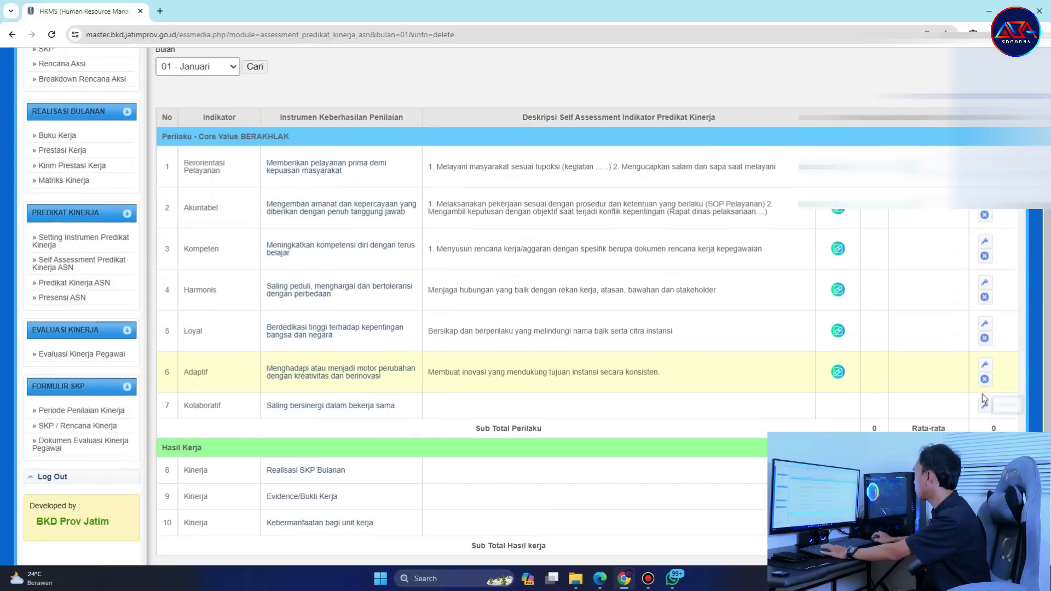
left_click(985, 401)
Paste the task-sharing bullet into Kolaboratif, add the Drive link, and save.
left_click(369, 362)
key("ctrl+v")
left_click(234, 426)
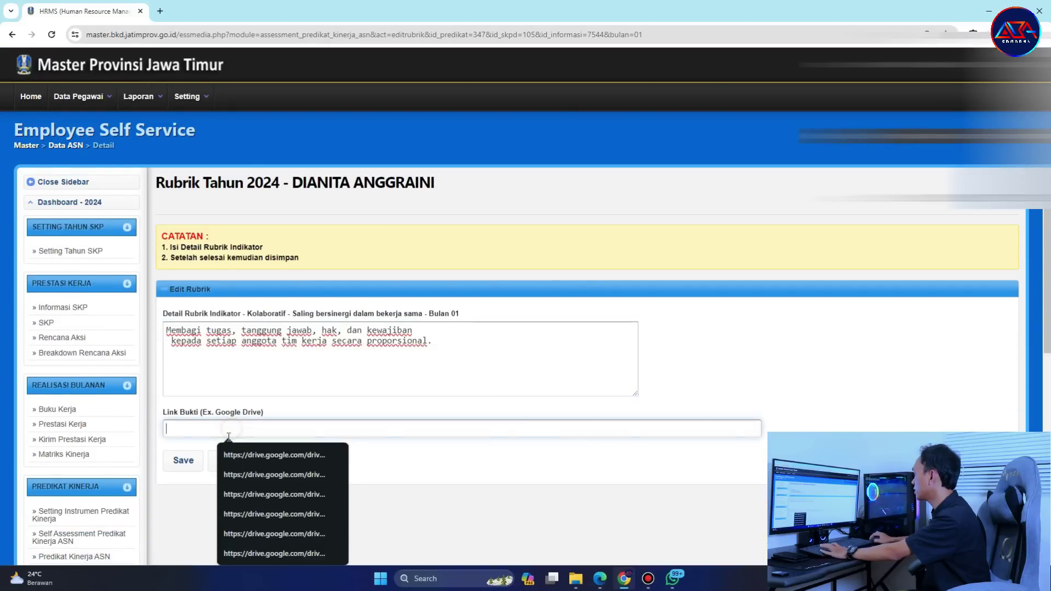
left_click(263, 452)
left_click(183, 460)
left_click(573, 104)
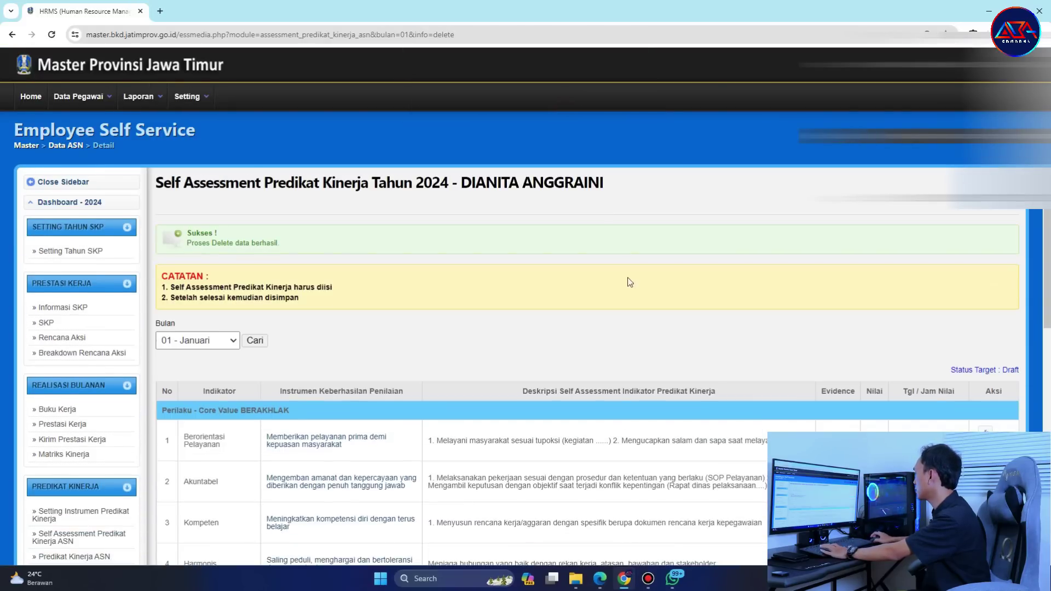
scroll(860, 394, "down", 10)
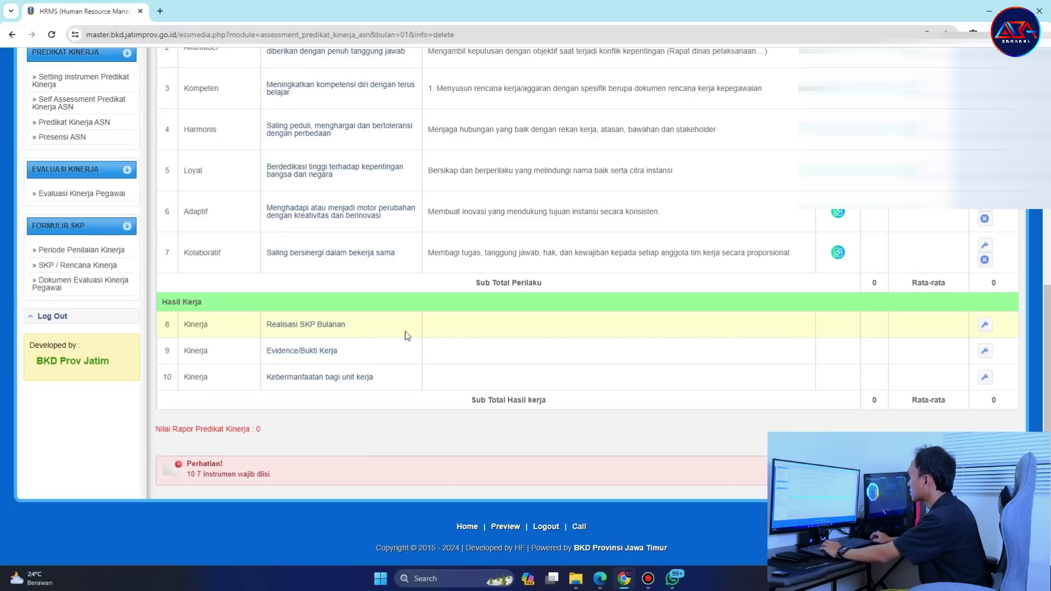
Describe Realisasi SKP Bulanan as 'Pengisian Realisasi SKP Bulan Januari Lengkap' with the Drive link, and save.
left_click(985, 324)
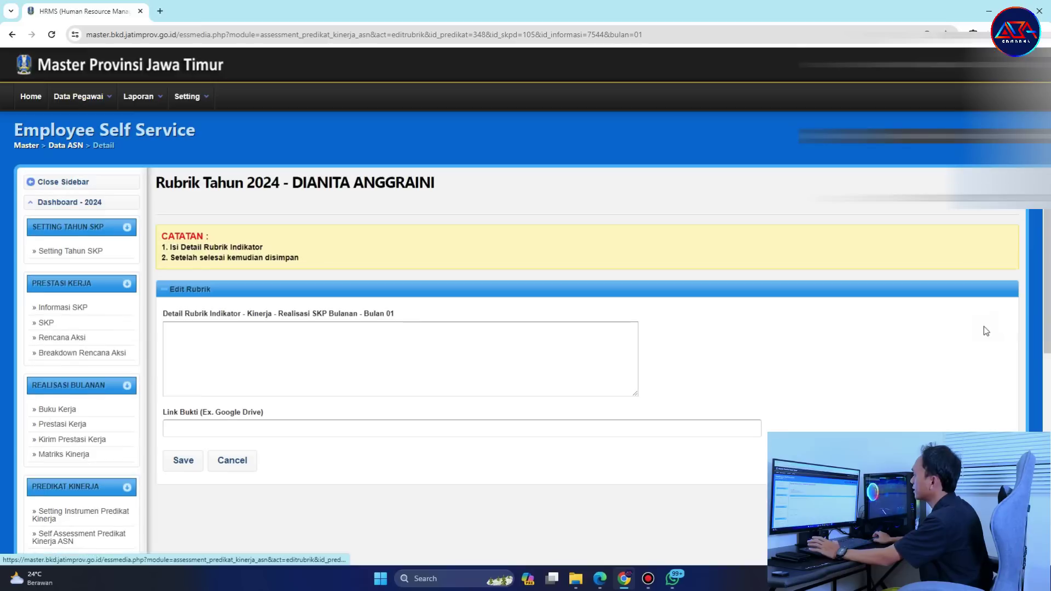
left_click(358, 357)
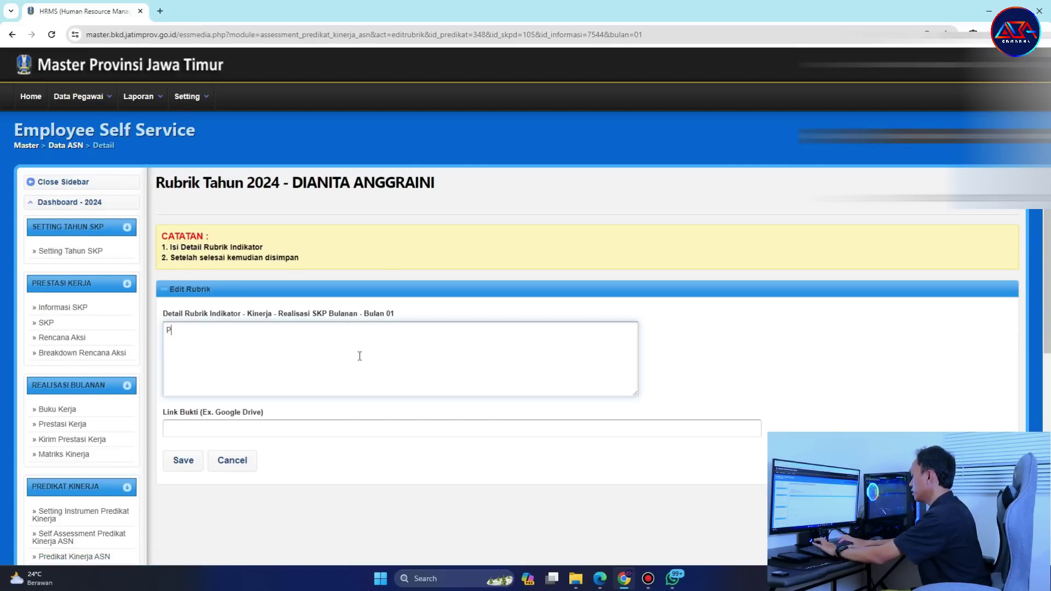
type("Pengisian ")
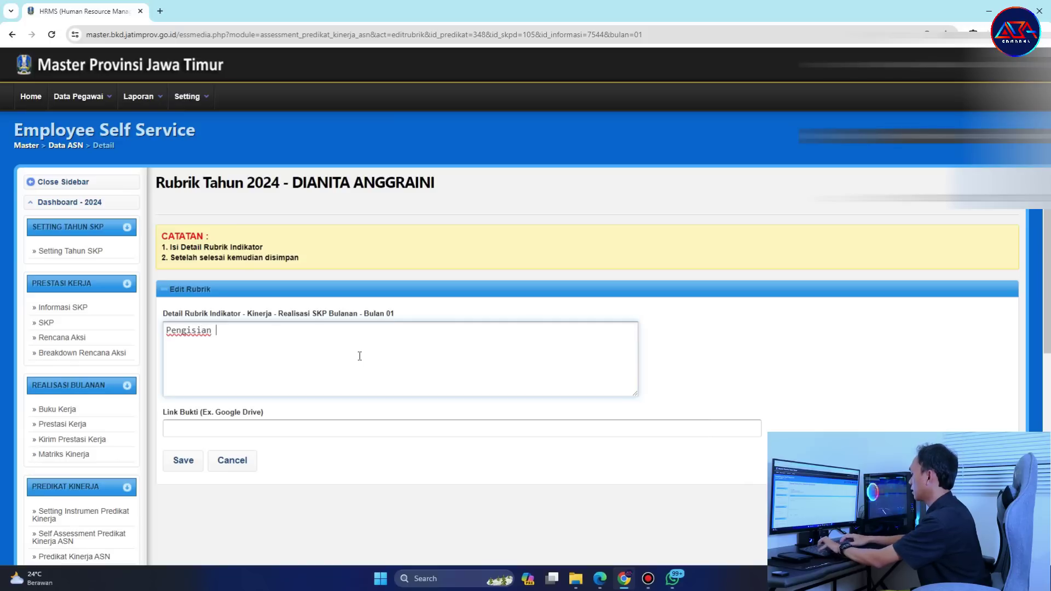
type("Realisasi SKP Bulan Januari Lengkap")
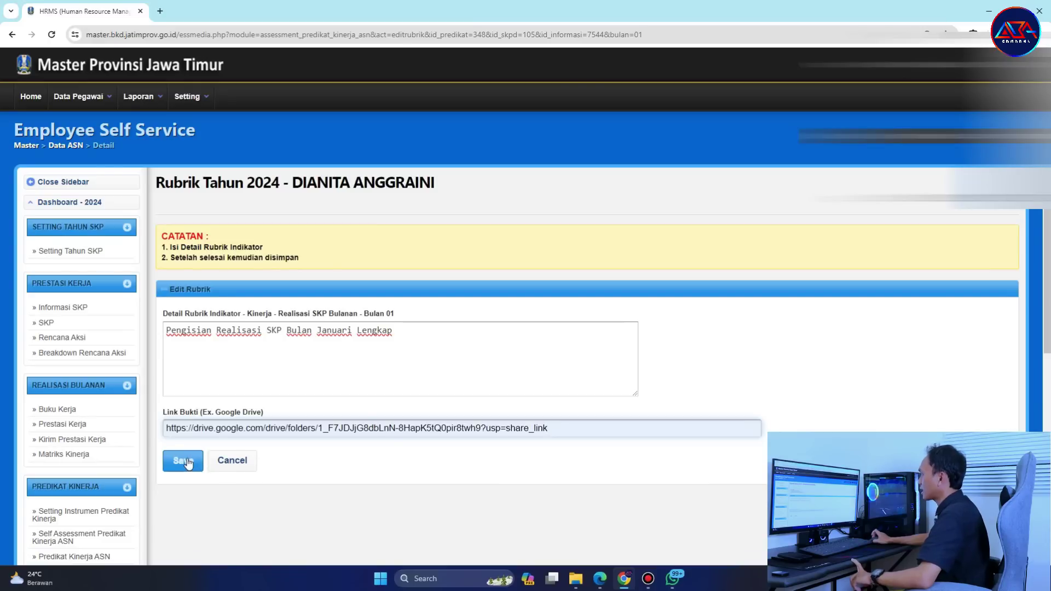
left_click(185, 462)
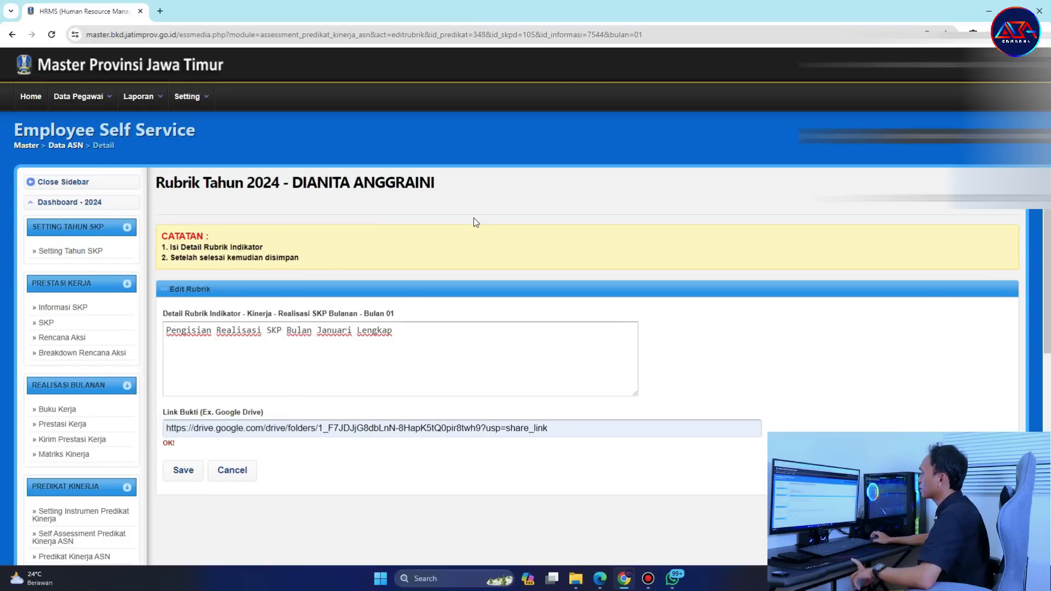
left_click(183, 470)
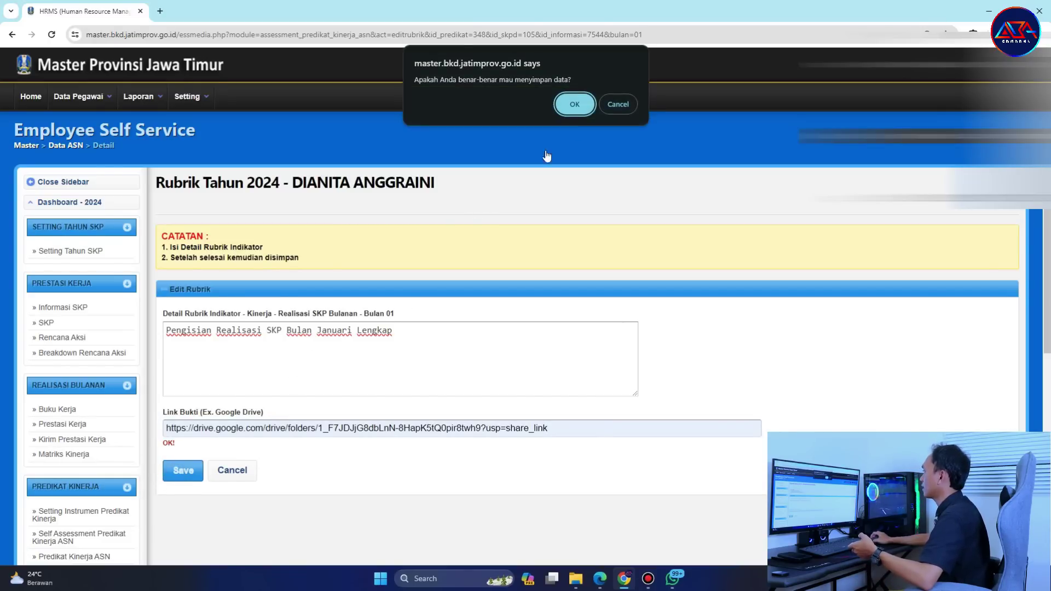
left_click(575, 102)
Describe row 9 as 'Evidence/Bukti Kerja Lengkap dan sesuai dengan Tupoksi'.
scroll(719, 385, "down", 8)
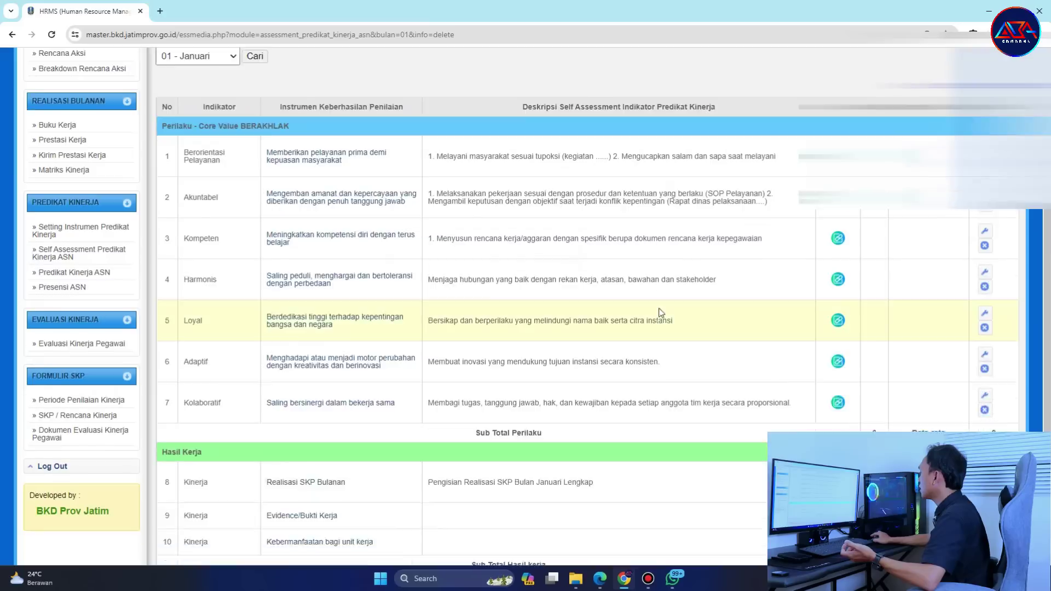
scroll(719, 385, "down", 1)
left_click_drag(356, 350, 233, 356)
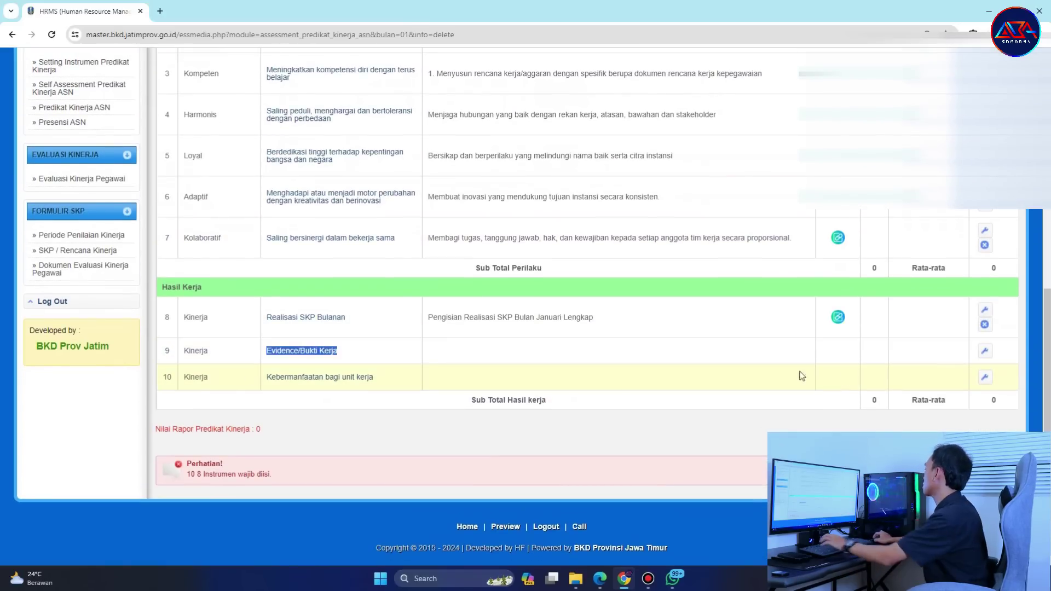
left_click(985, 351)
left_click(264, 353)
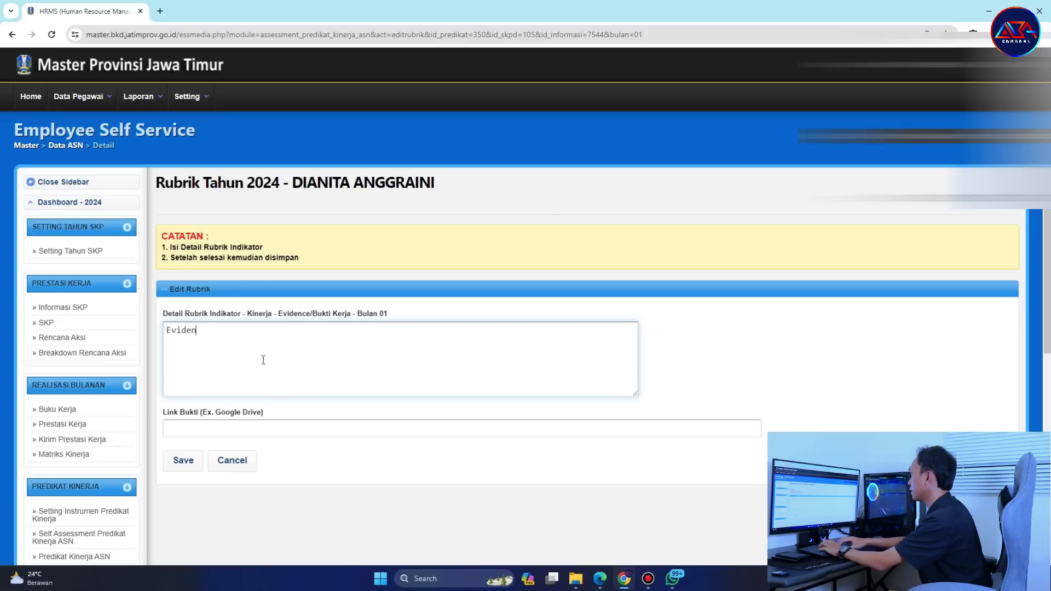
type("ce")
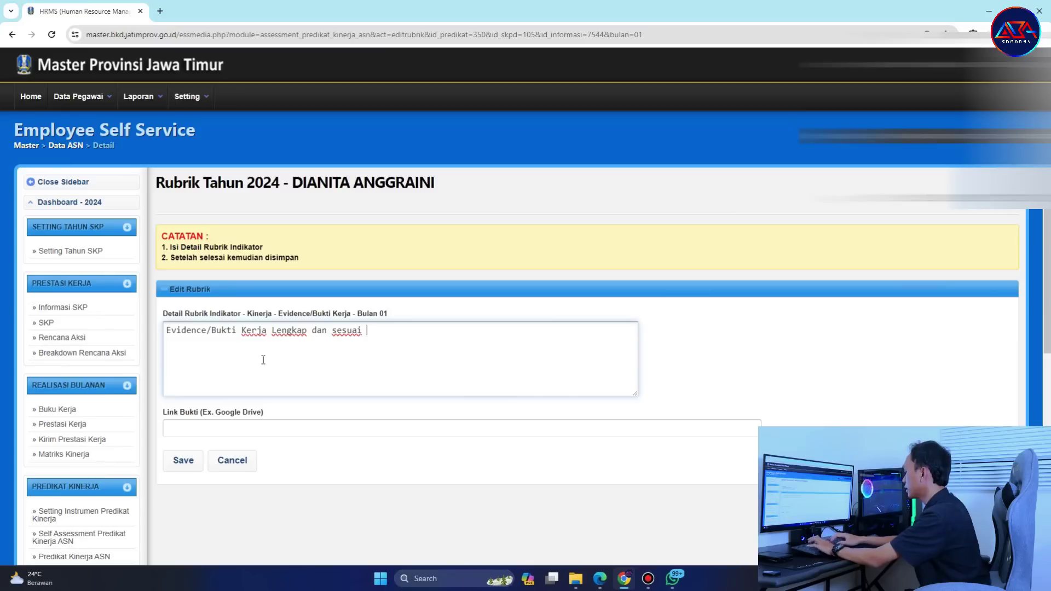
type("dengan")
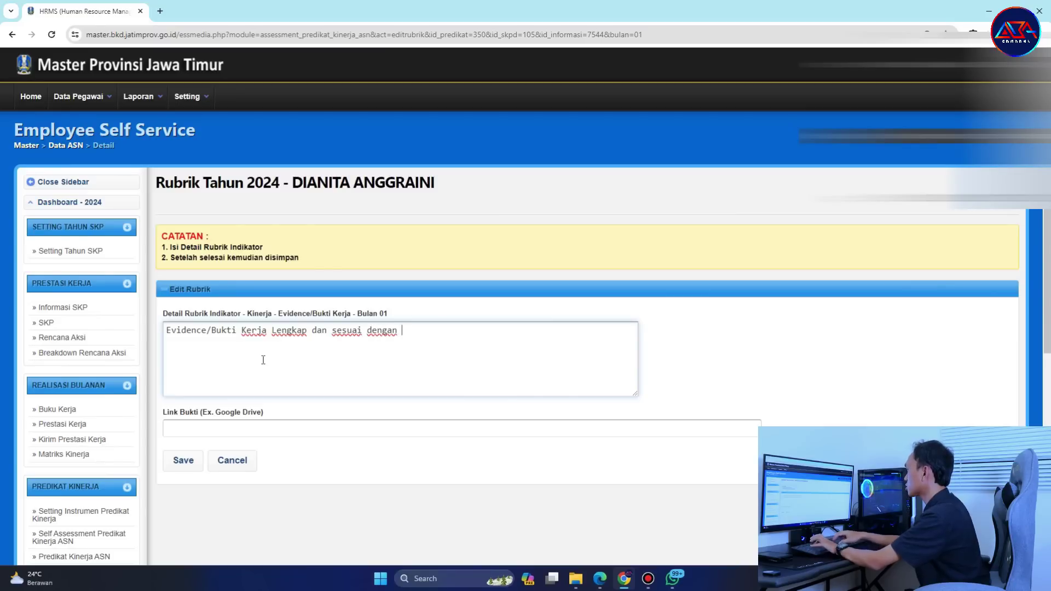
type(" Tupok")
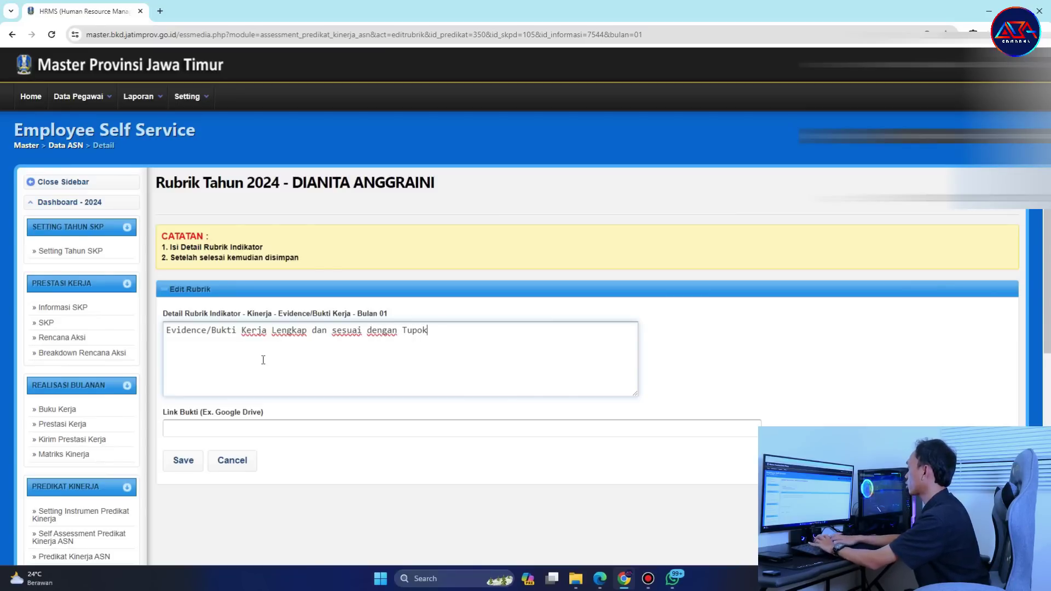
type("si")
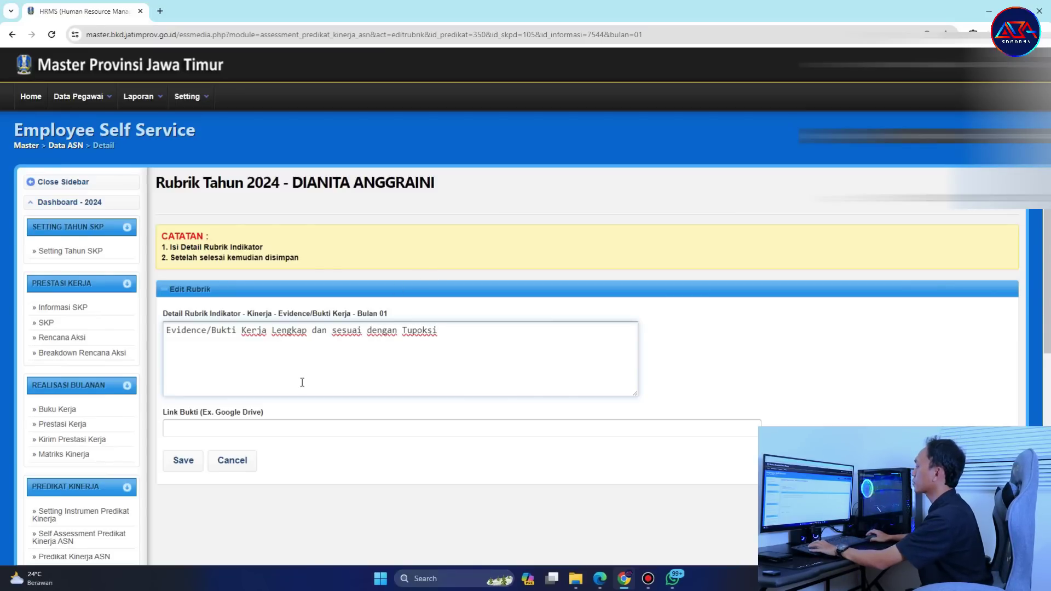
Paste the Google Drive evidence link and save the Evidence/Bukti Kerja entry.
left_click(279, 424)
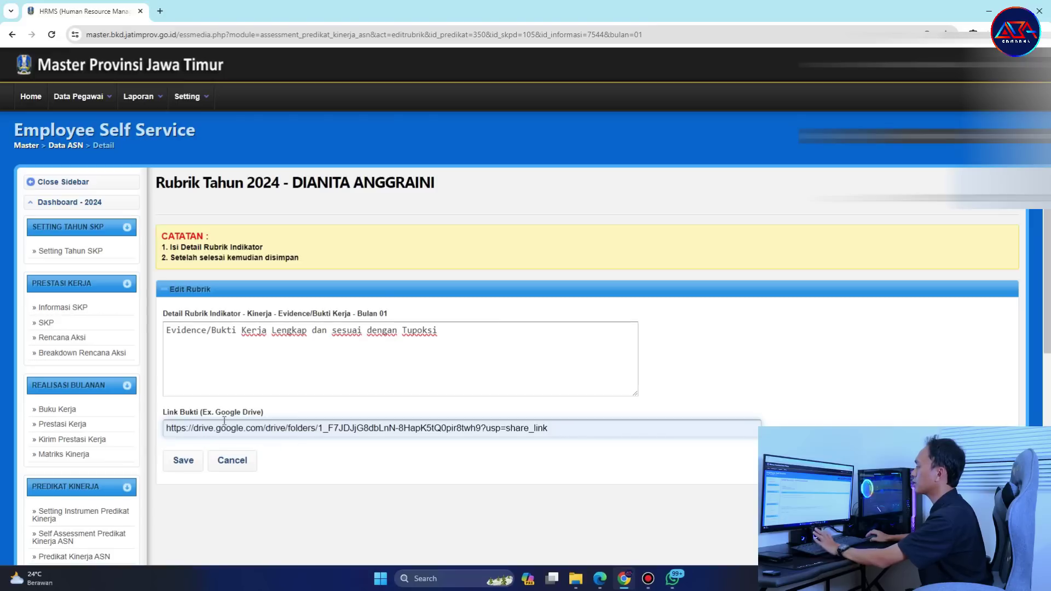
left_click(187, 462)
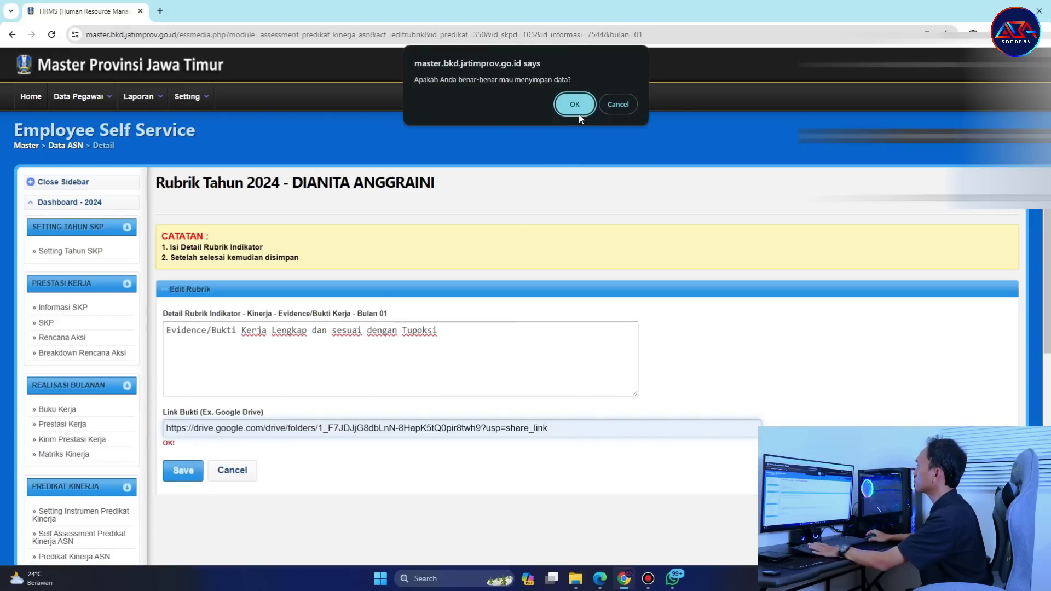
left_click(580, 118)
Describe Kebermanfaatan bagi unit kerja as 'Dapat memberikan manfaat atau dampak bagi instansi' with the Drive link, and save.
scroll(714, 330, "down", 10)
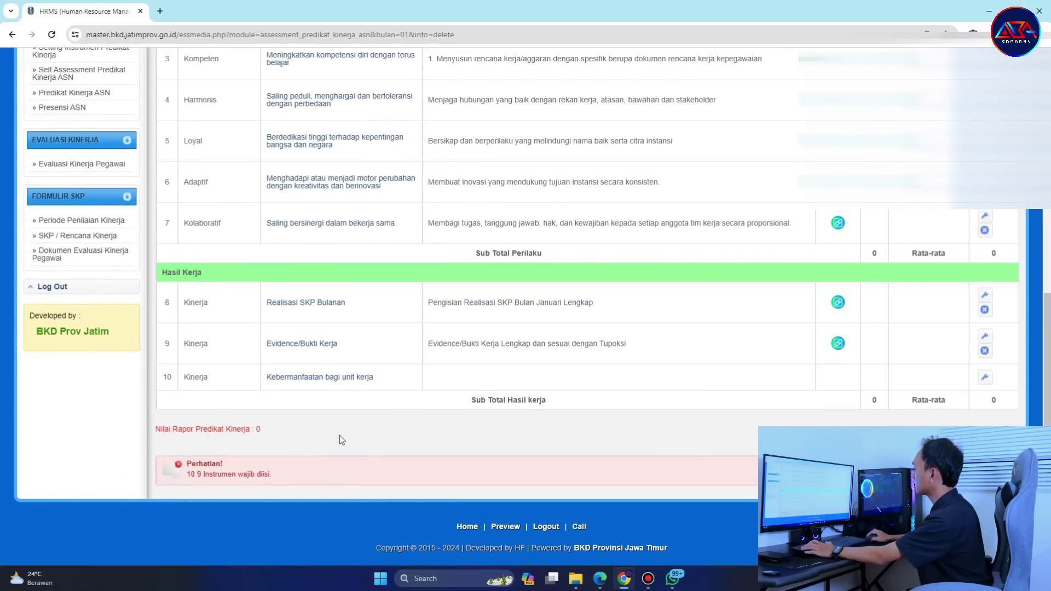
left_click(988, 380)
left_click(315, 335)
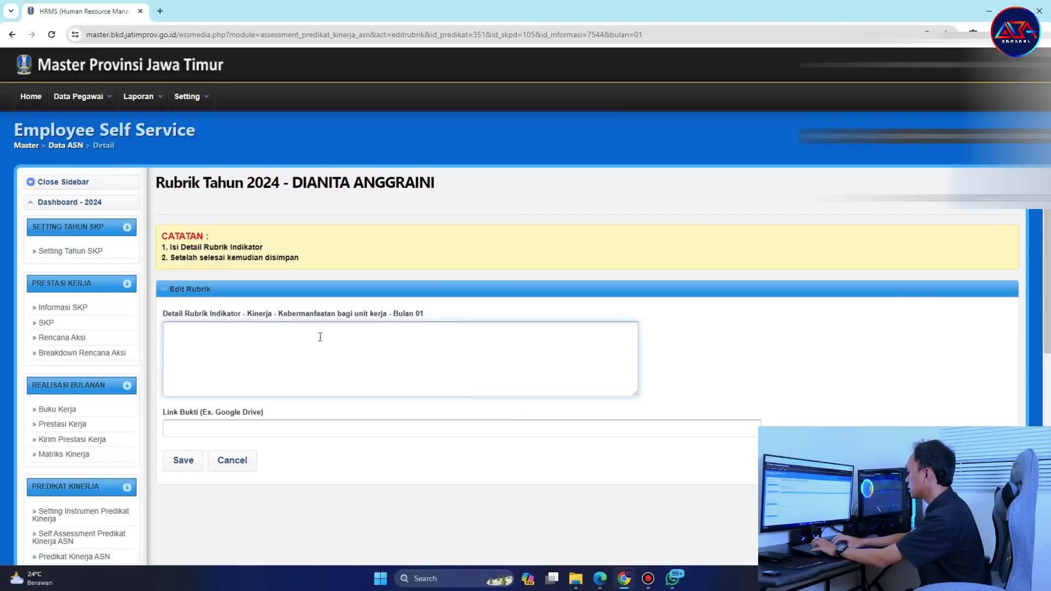
type("Dapat memberikan man")
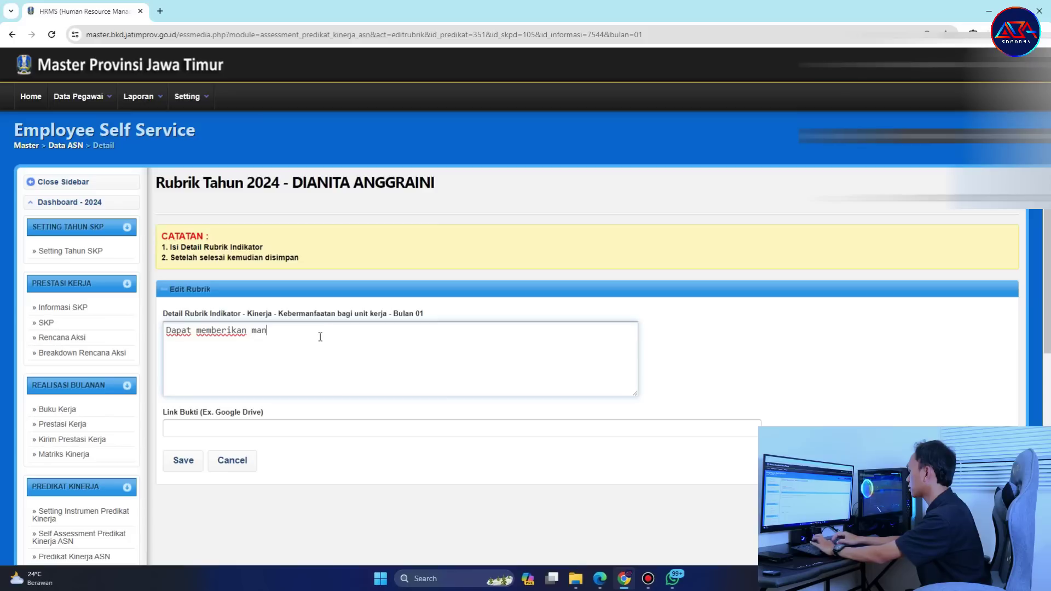
type("faat atau")
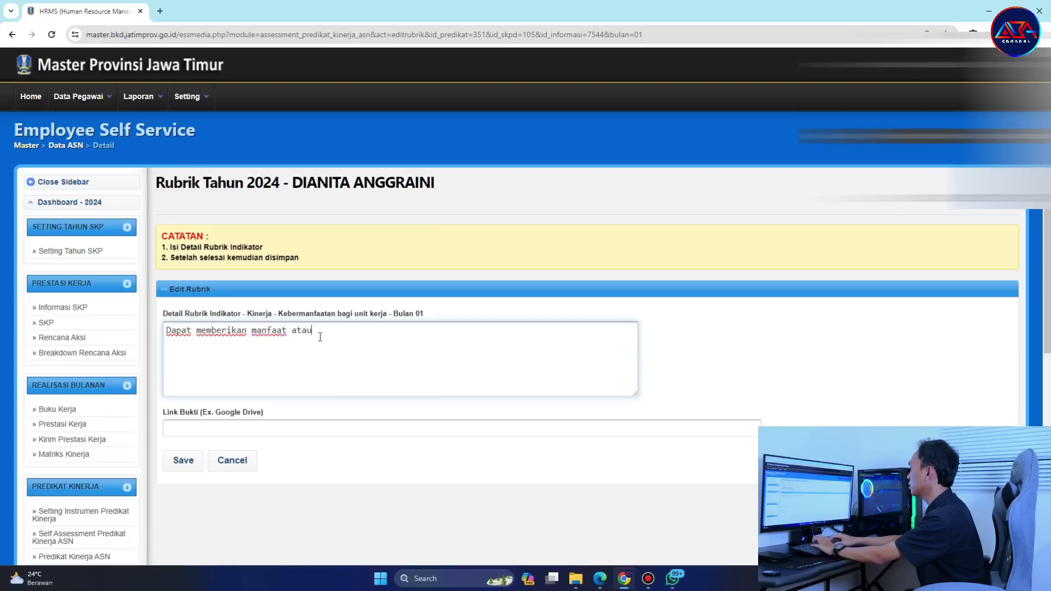
type(" dampak bagi instansi")
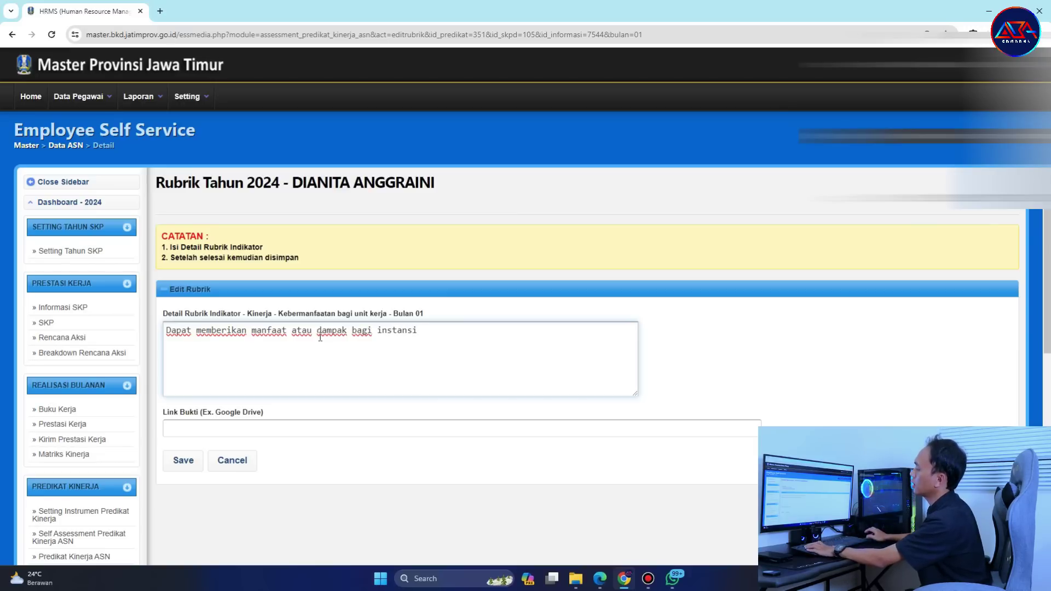
left_click(333, 428)
left_click(249, 470)
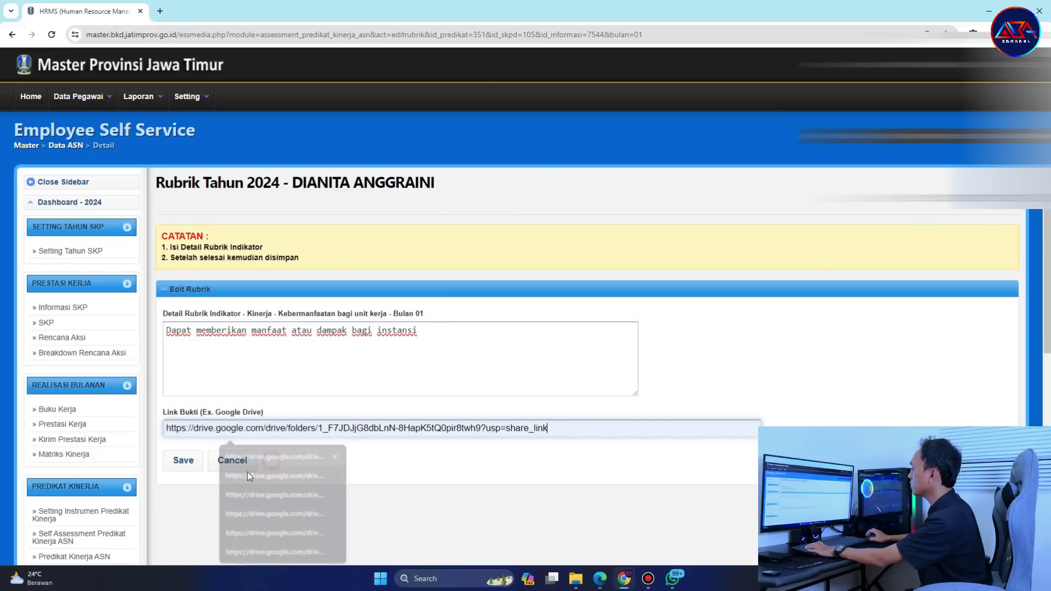
left_click(187, 465)
left_click(574, 102)
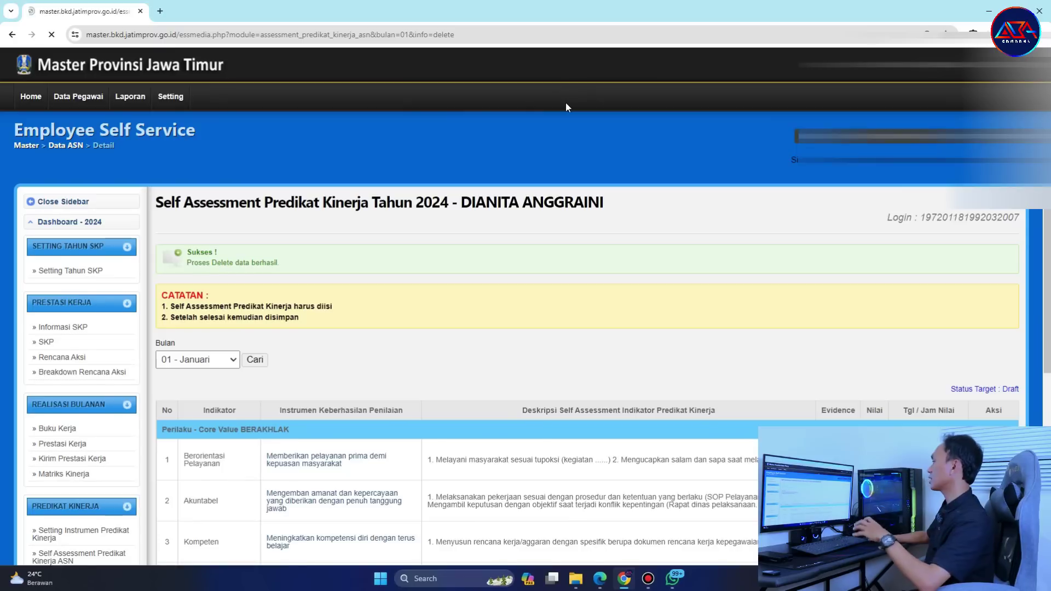
Review the completed January table and open a new browser tab.
scroll(689, 284, "down", 10)
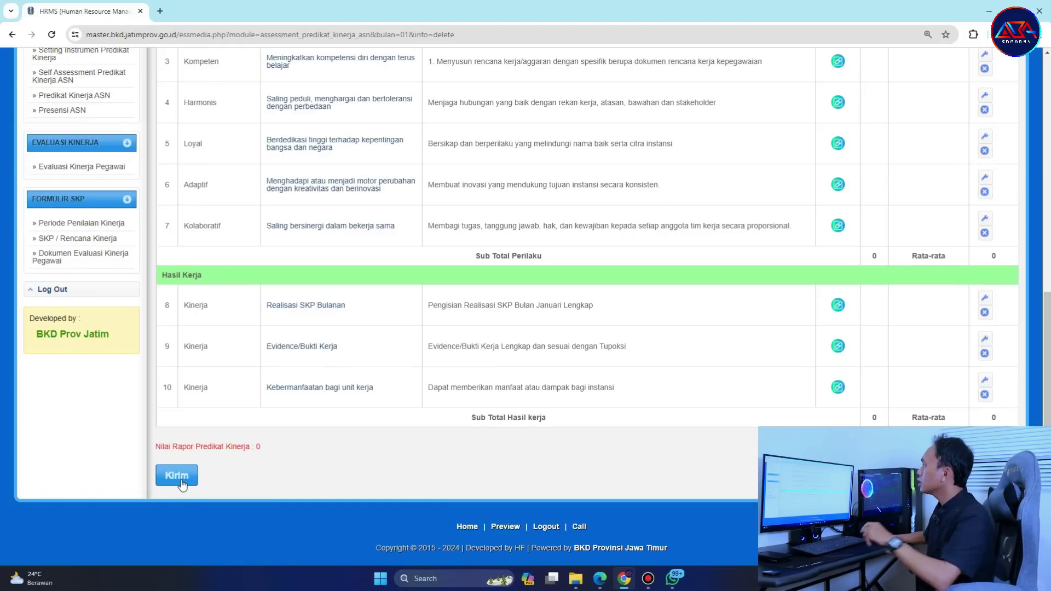
left_click(158, 12)
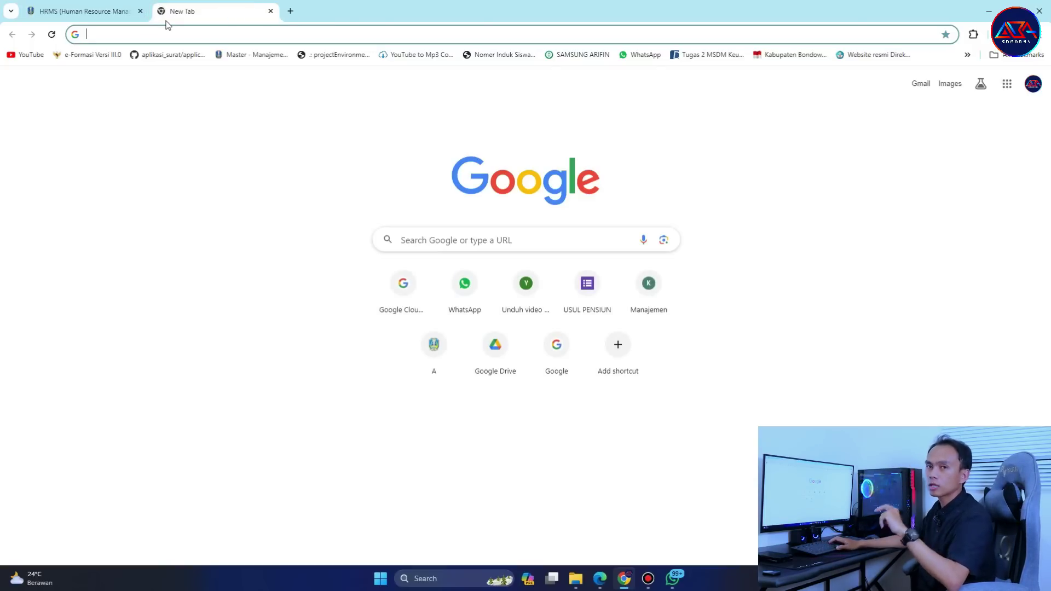
Go to abachannel.com and dismiss the thank-you popup.
type("aba")
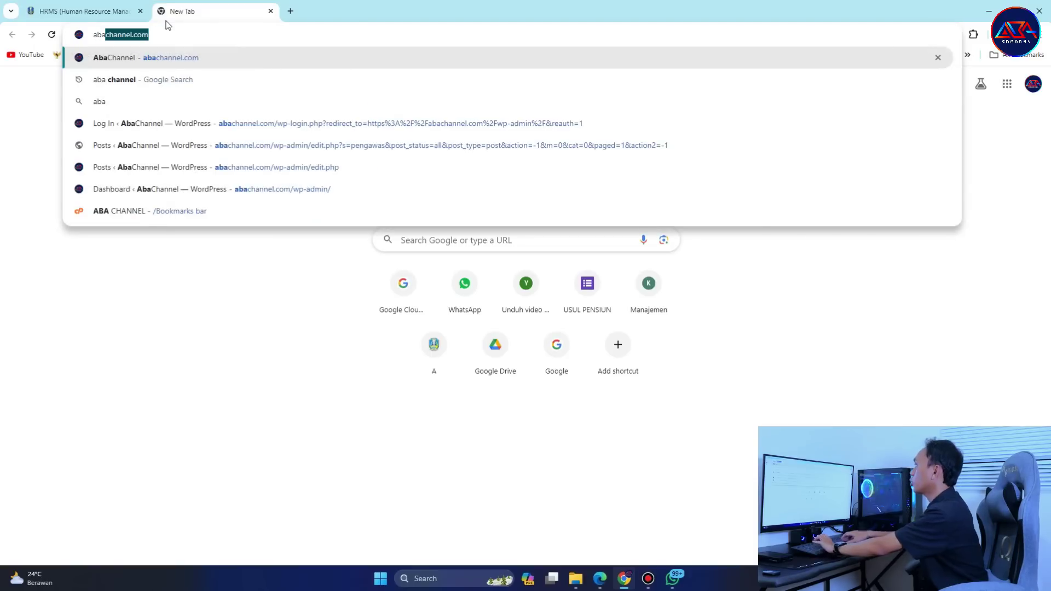
key("Return")
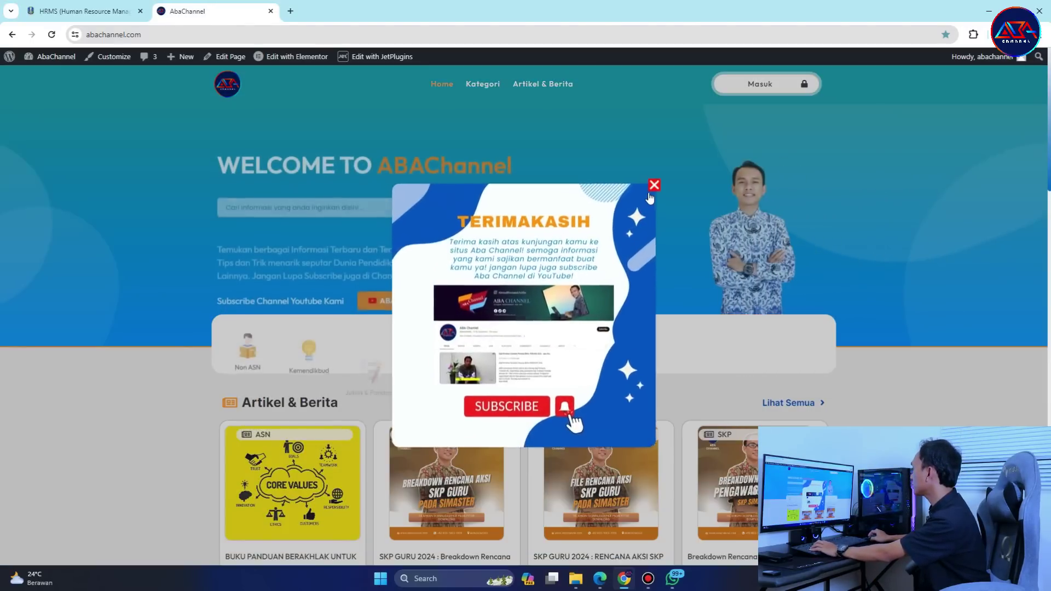
left_click(653, 187)
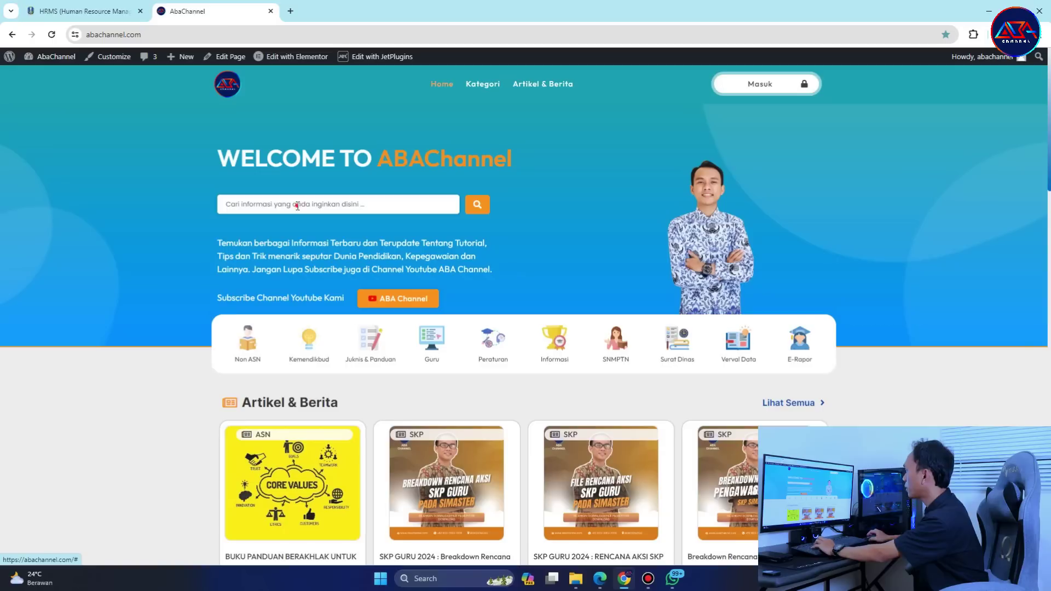
Search the site for self-assessment articles, then return to the AbaChannel homepage.
left_click(297, 205)
type("self ass")
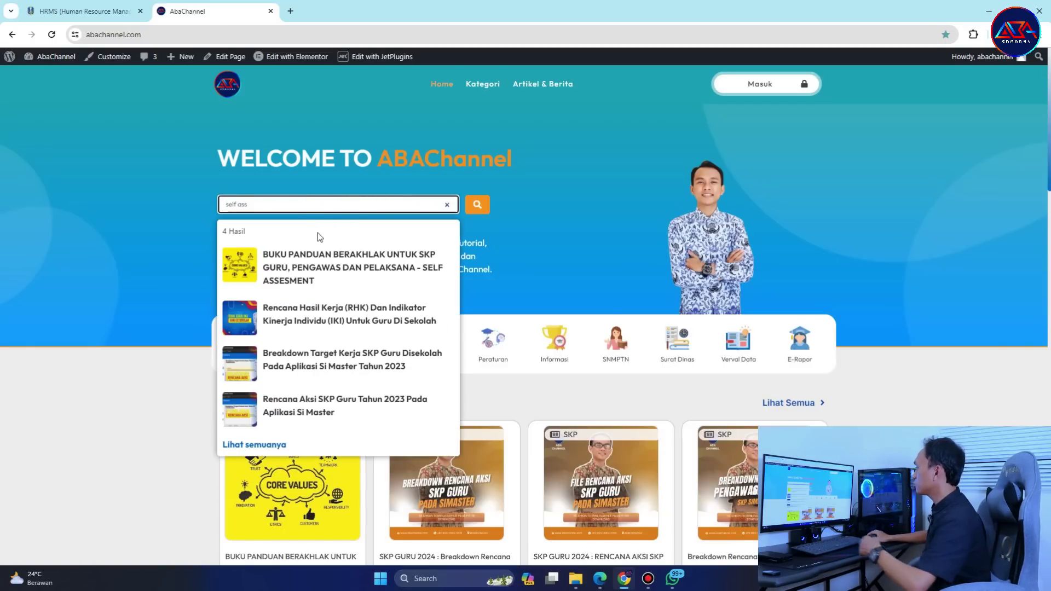
scroll(320, 237, "down", 1)
left_click(281, 387)
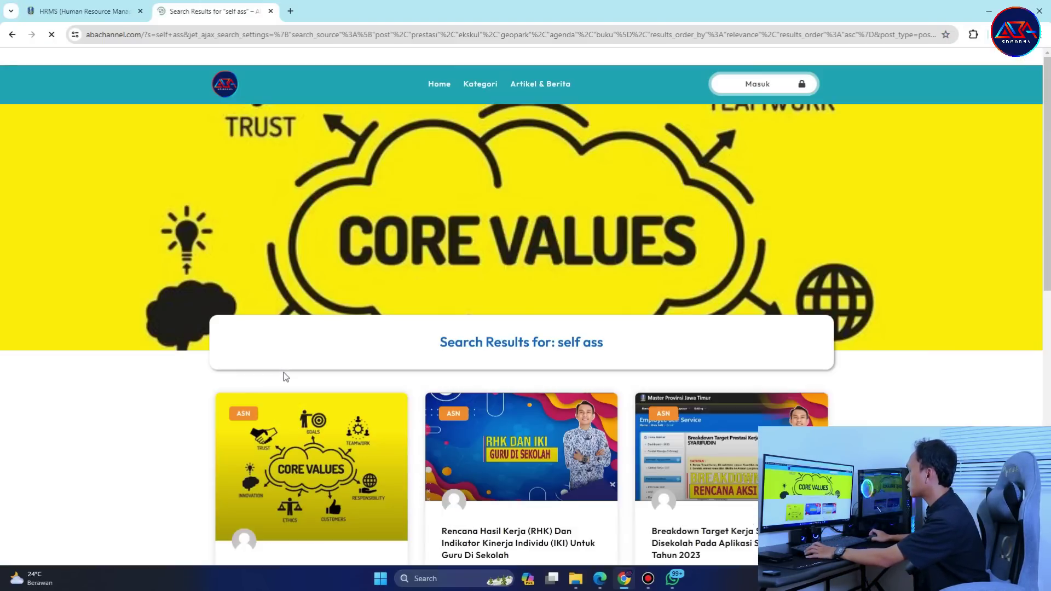
scroll(284, 377, "down", 6)
scroll(321, 271, "up", 6)
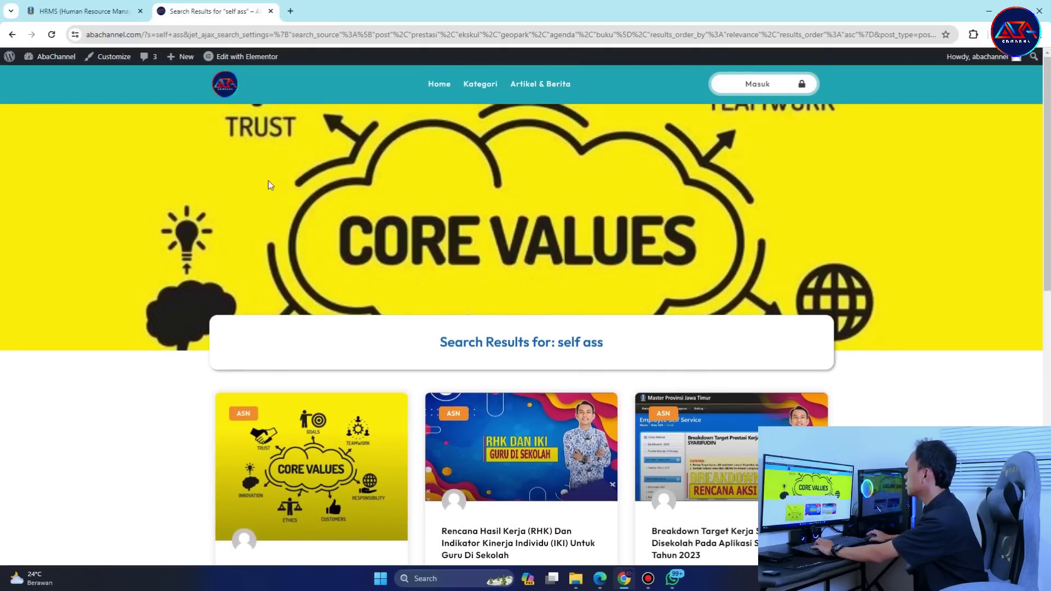
left_click(20, 36)
left_click(14, 34)
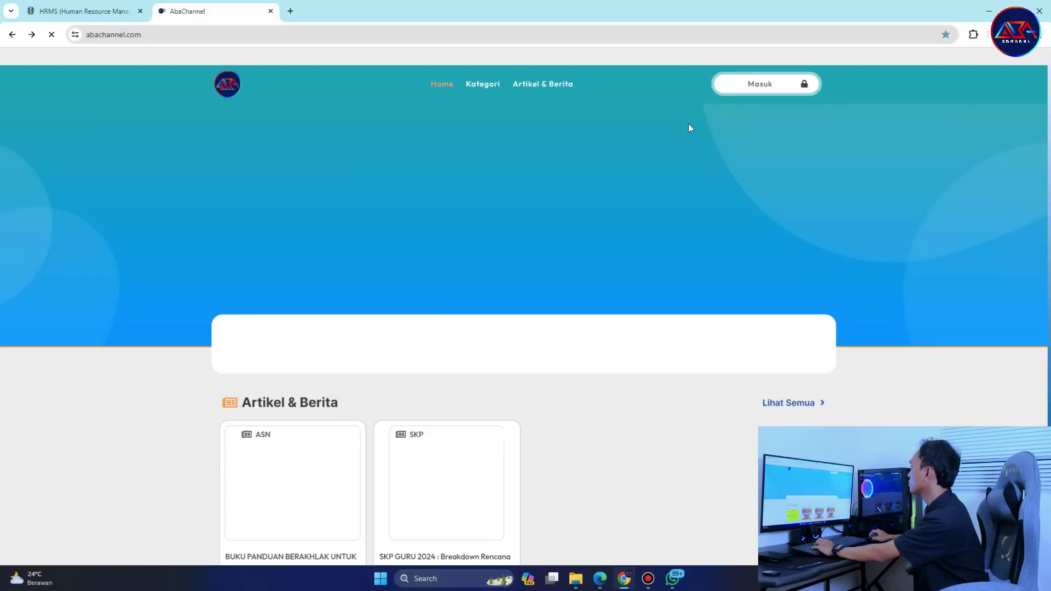
Search for 'core' and open the 'SKP 2024 – Indikator Penilaian BerAKHLAK – Core Value' post.
left_click(322, 206)
type("core")
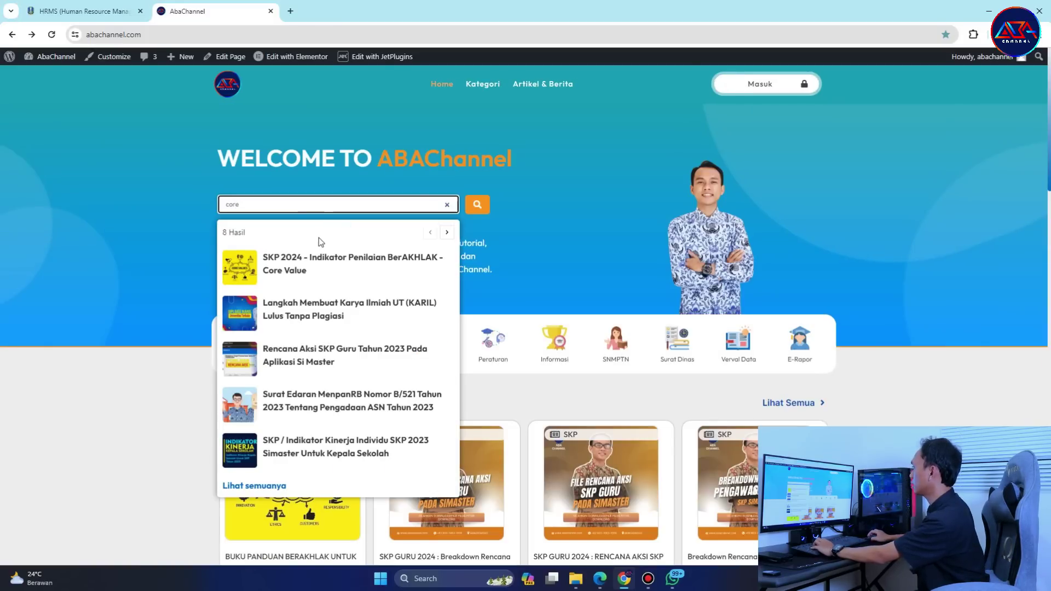
left_click(345, 276)
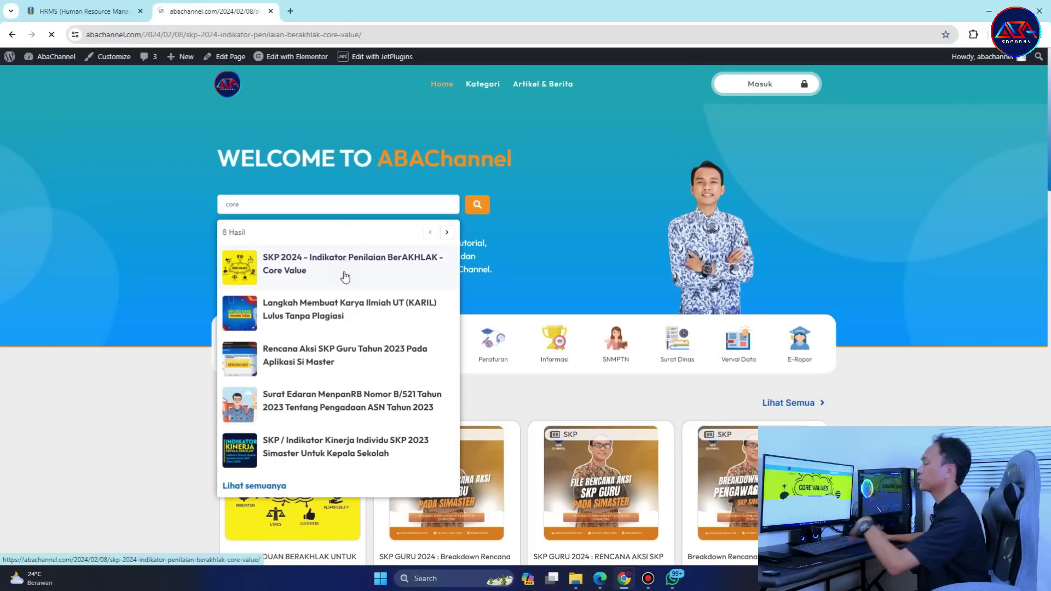
scroll(381, 328, "down", 3)
scroll(280, 353, "down", 2)
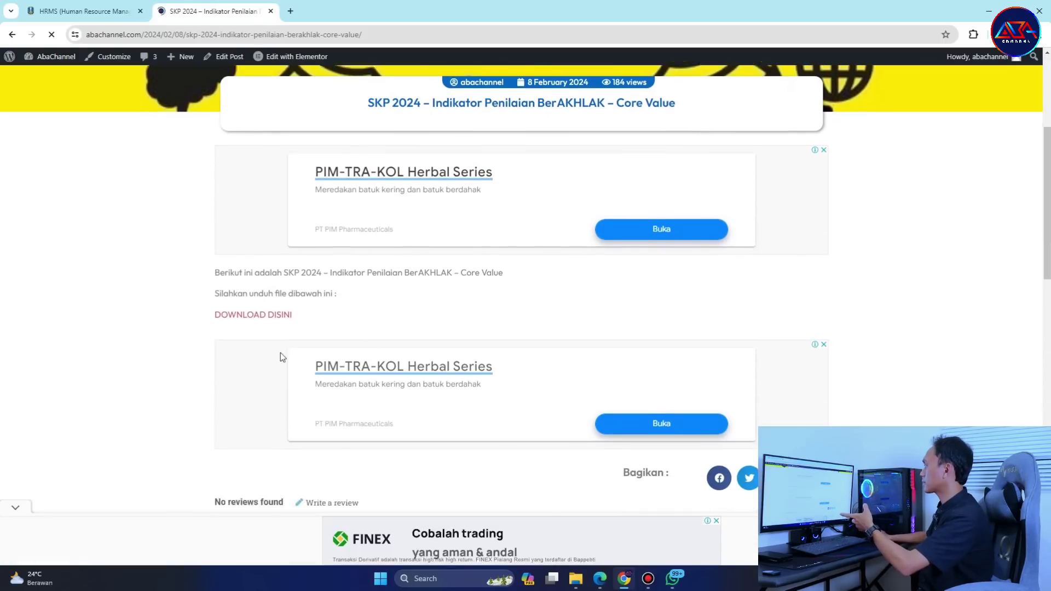